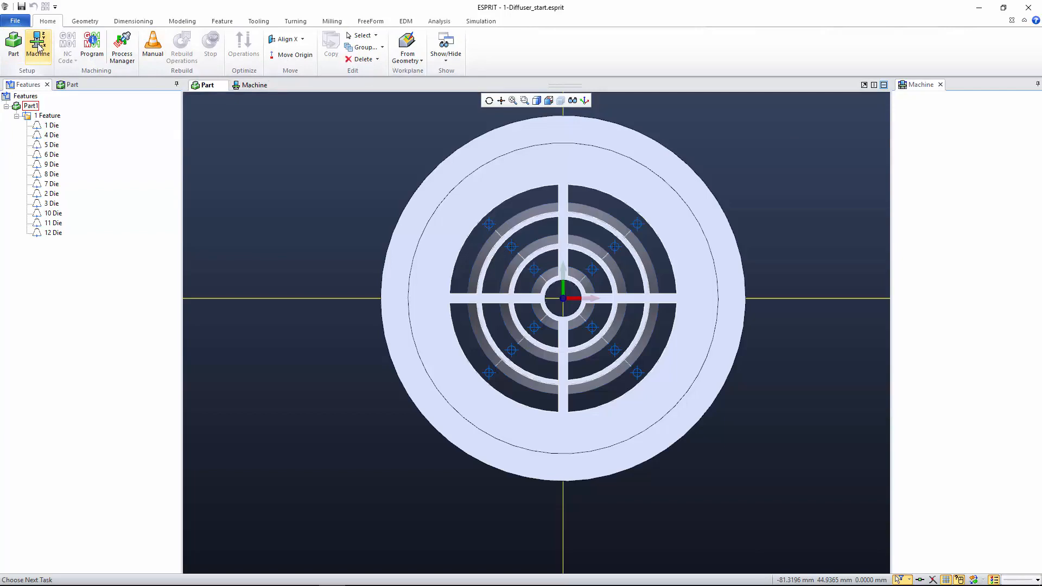
- Set the GDML machine's EDM machine type to Agie and load Agie123_example.xml as its database file
click(38, 48)
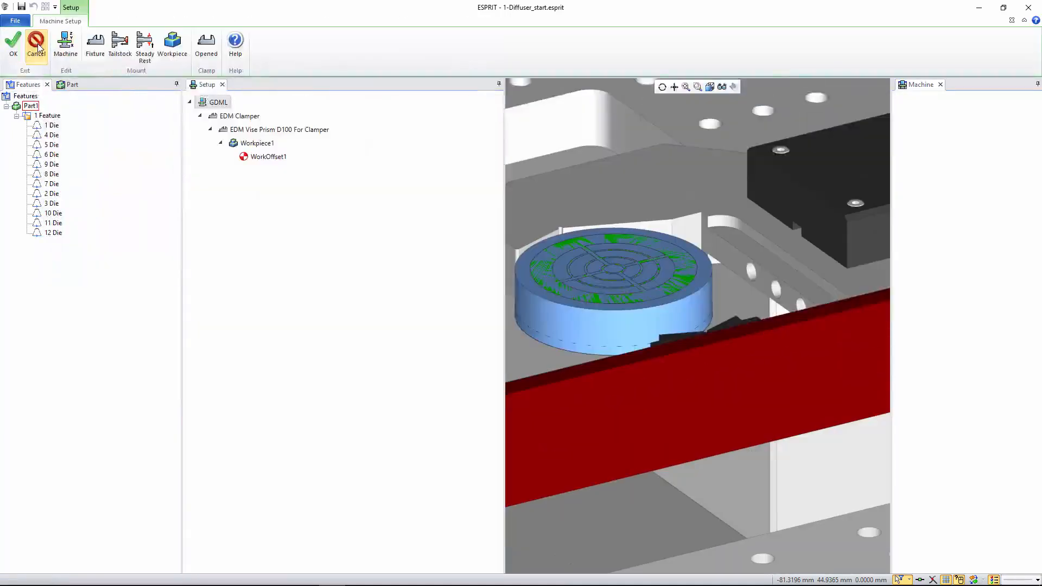
double_click(219, 103)
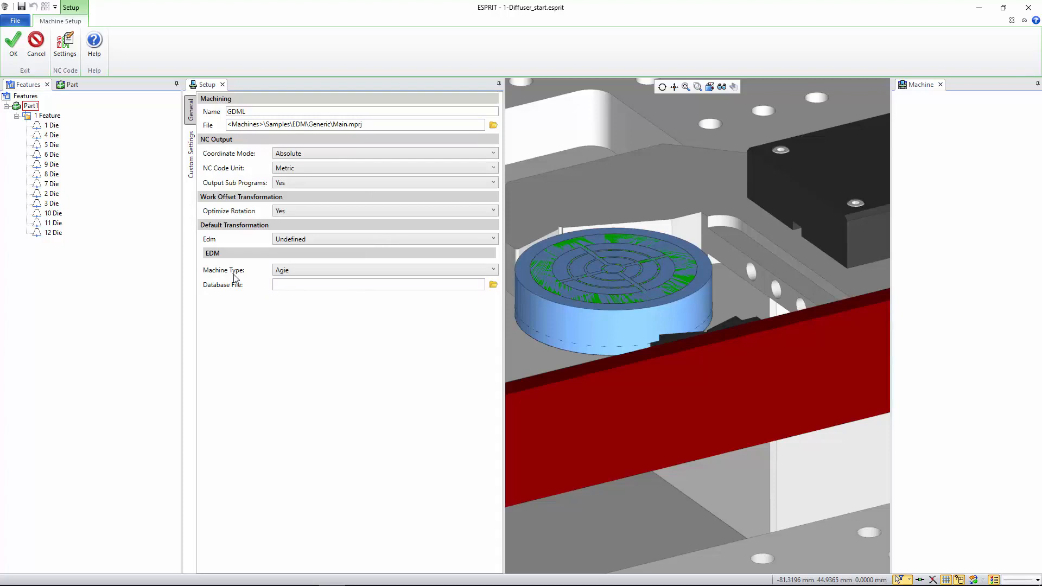
click(350, 271)
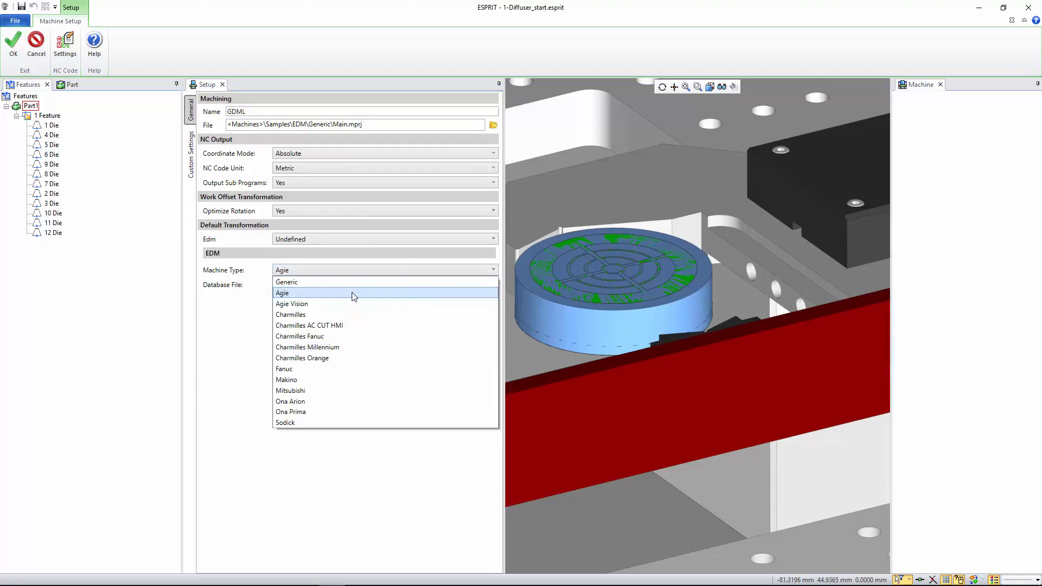
click(351, 295)
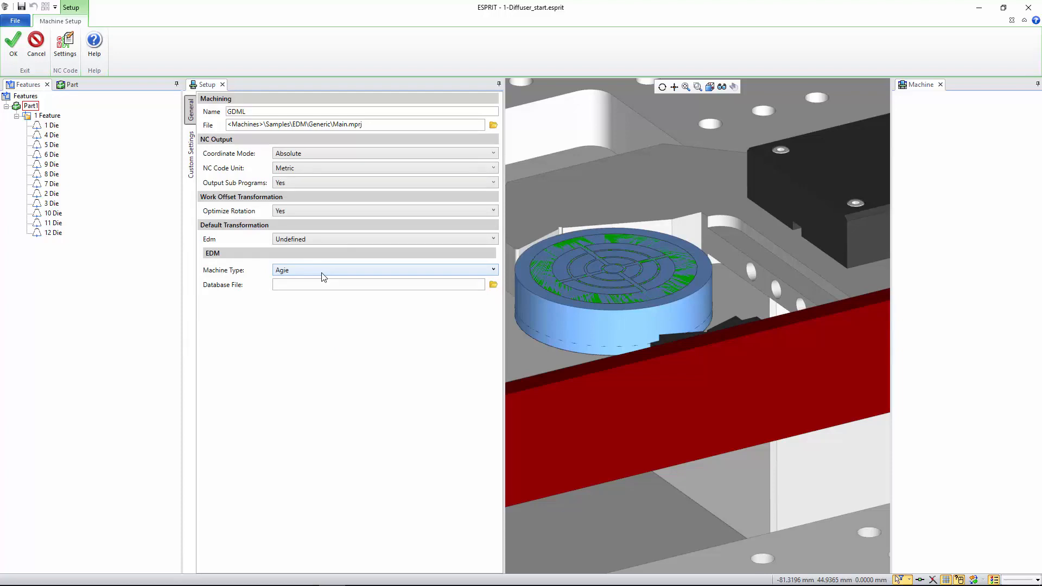
click(494, 285)
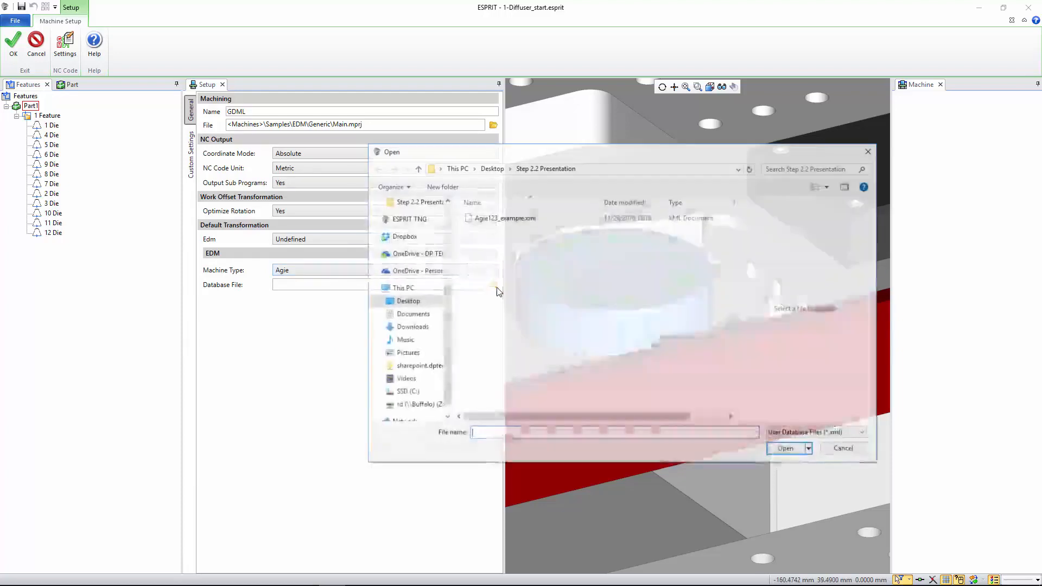
double_click(506, 218)
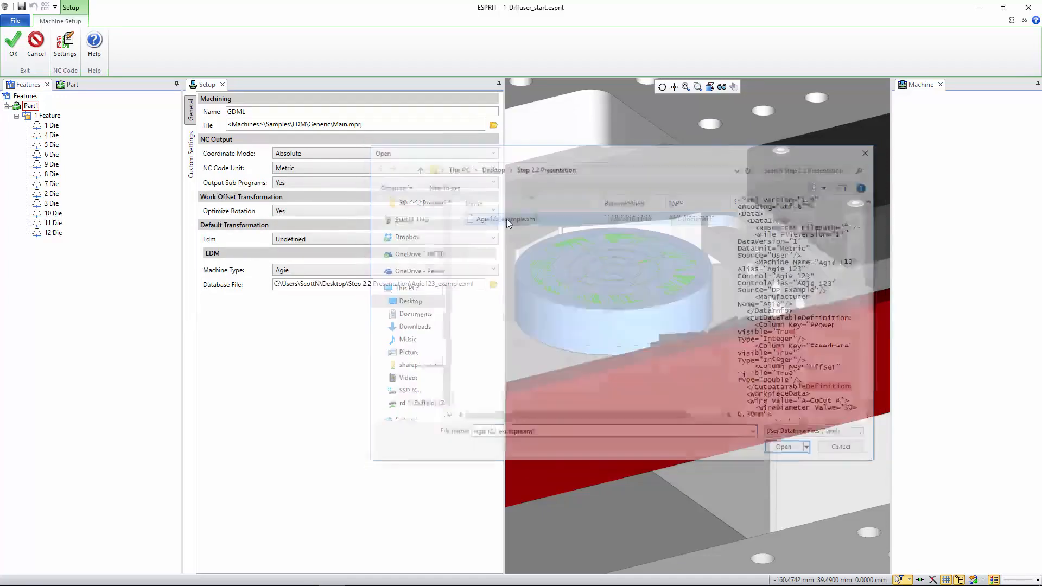
click(15, 49)
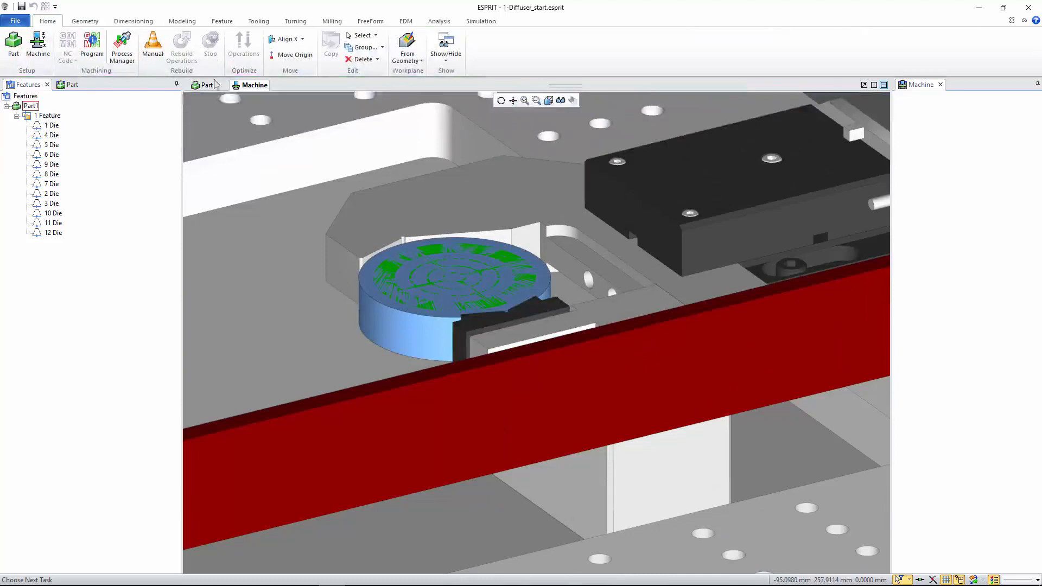
- Start a 2-axis EDM contouring operation on the group of twelve die features and name it "2x Contour"
click(207, 86)
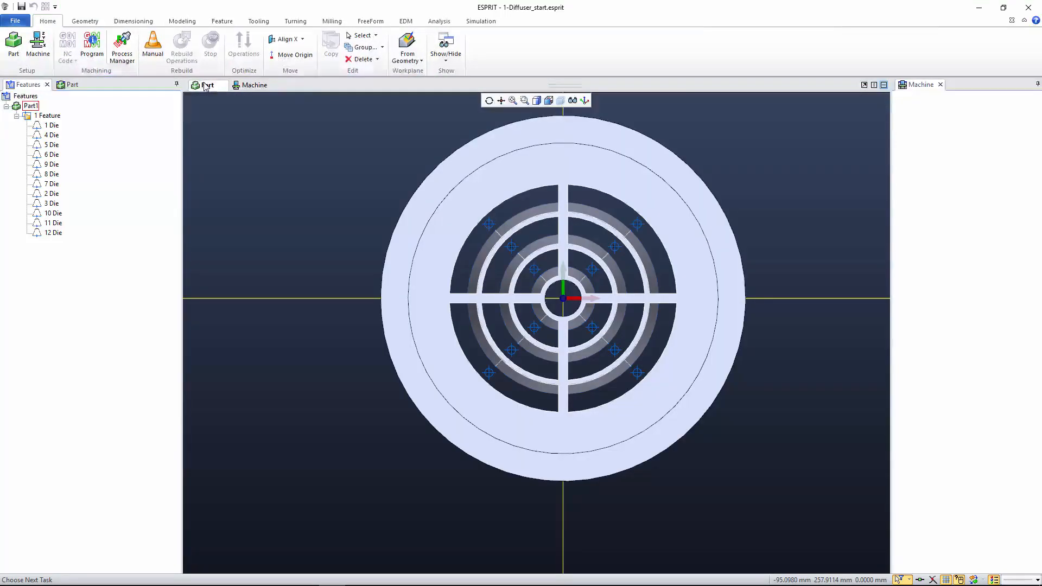
click(48, 116)
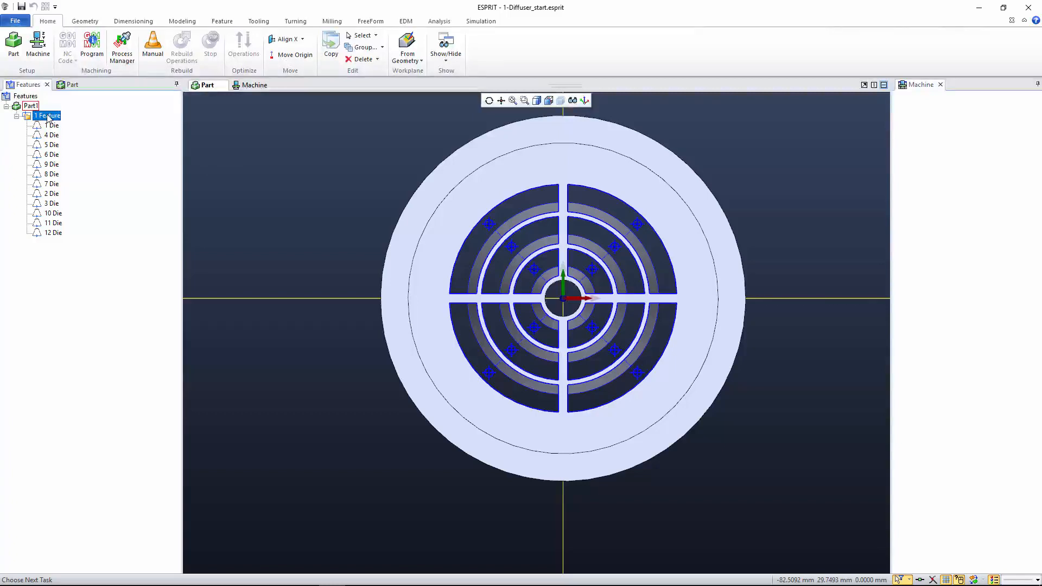
click(416, 23)
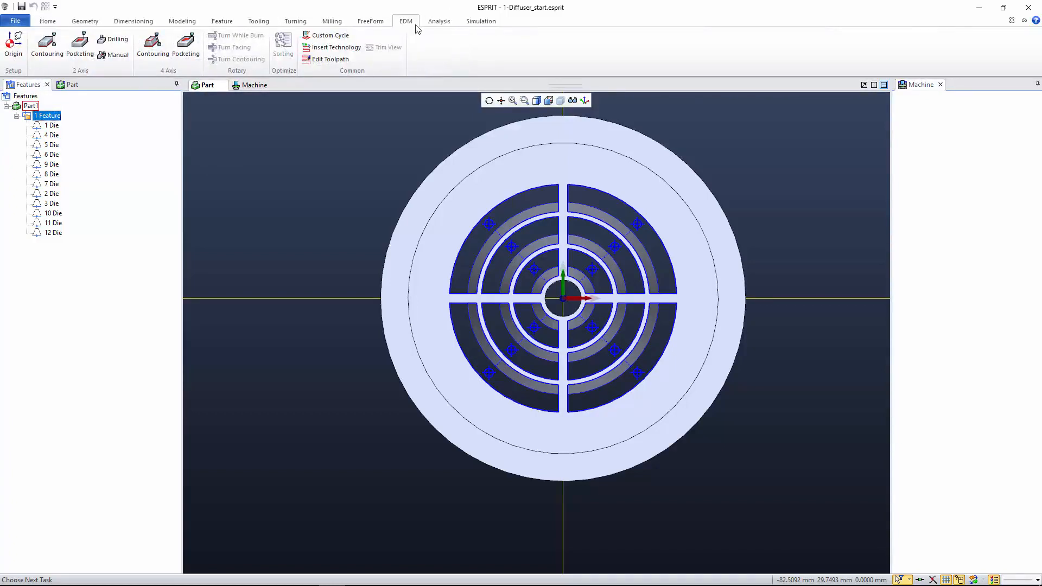
click(57, 53)
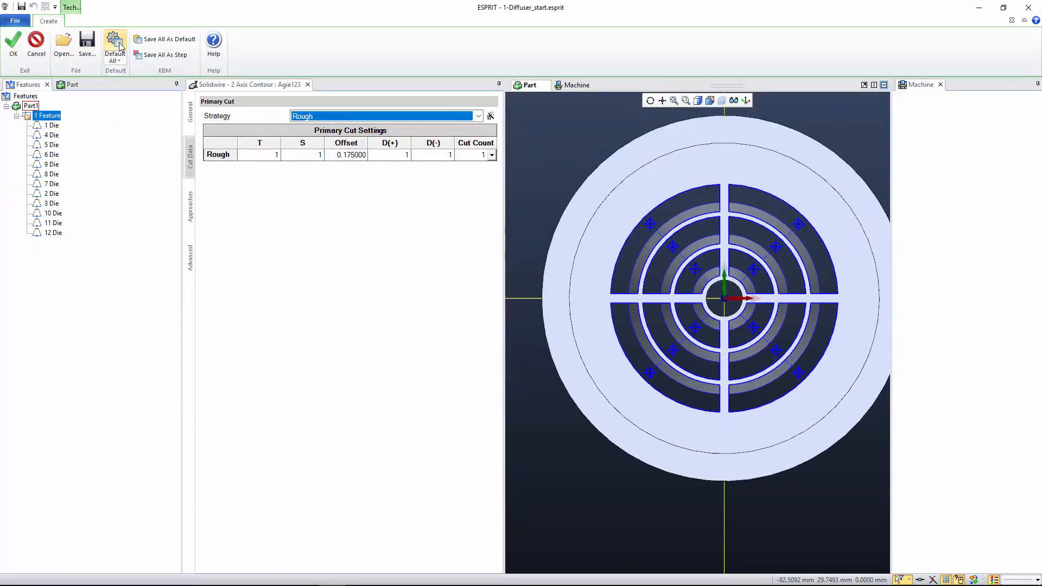
click(190, 112)
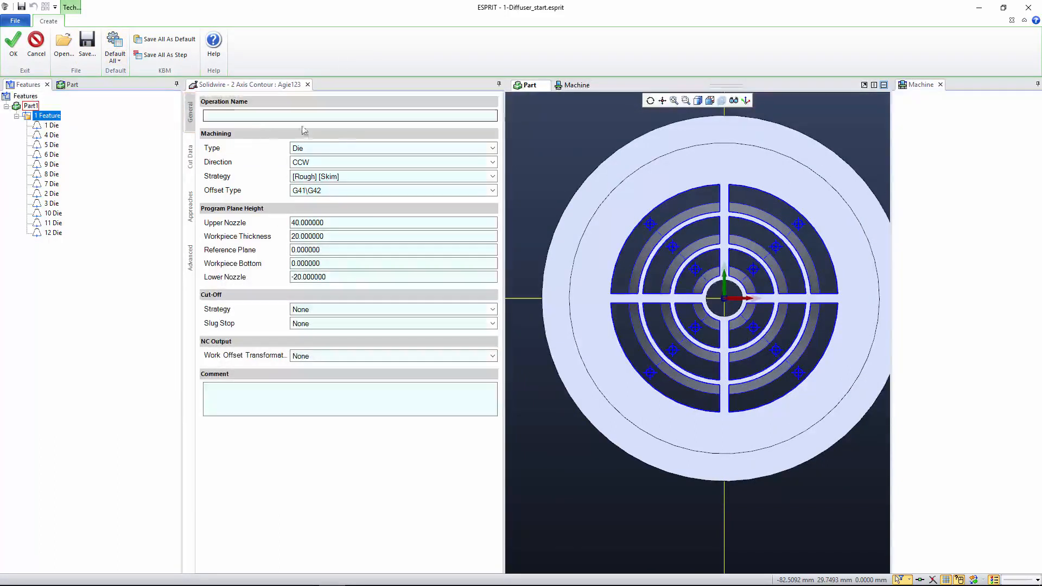
click(268, 118)
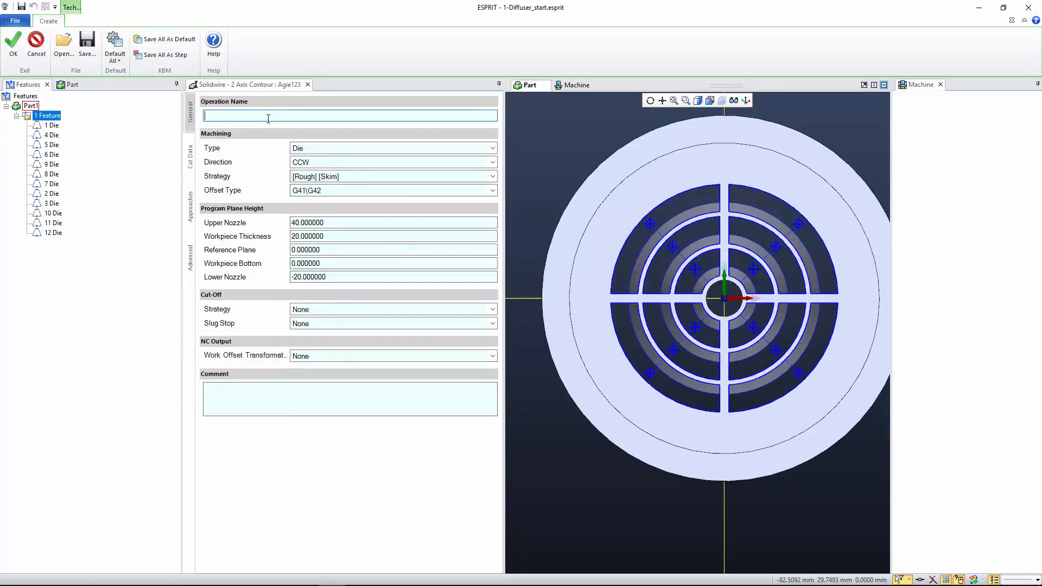
text(2x Contour)
- Apply the EDM database cut data for roughness H=0.9um to the primary cut and create the contour operations
click(190, 169)
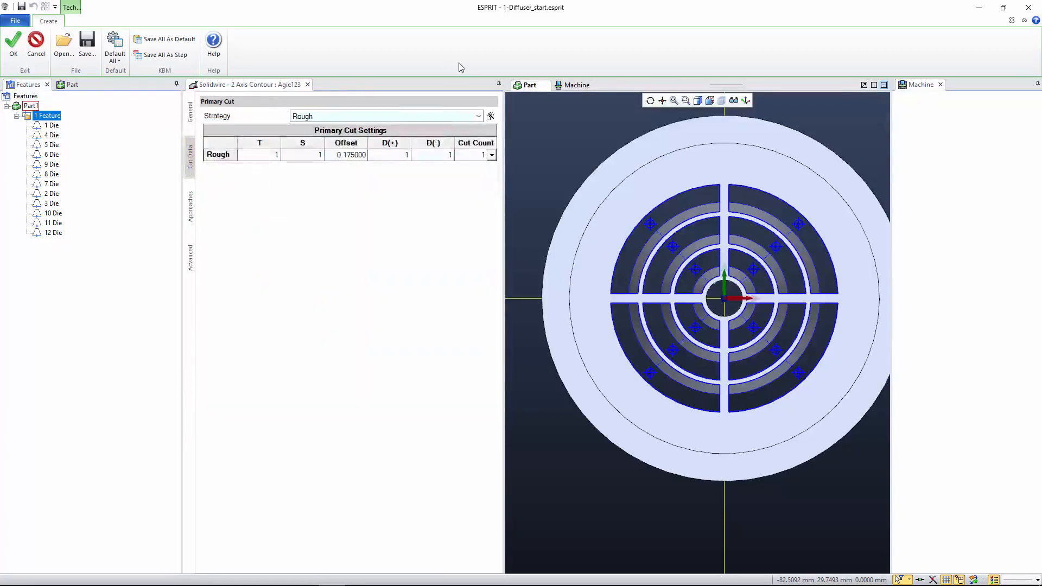
click(492, 115)
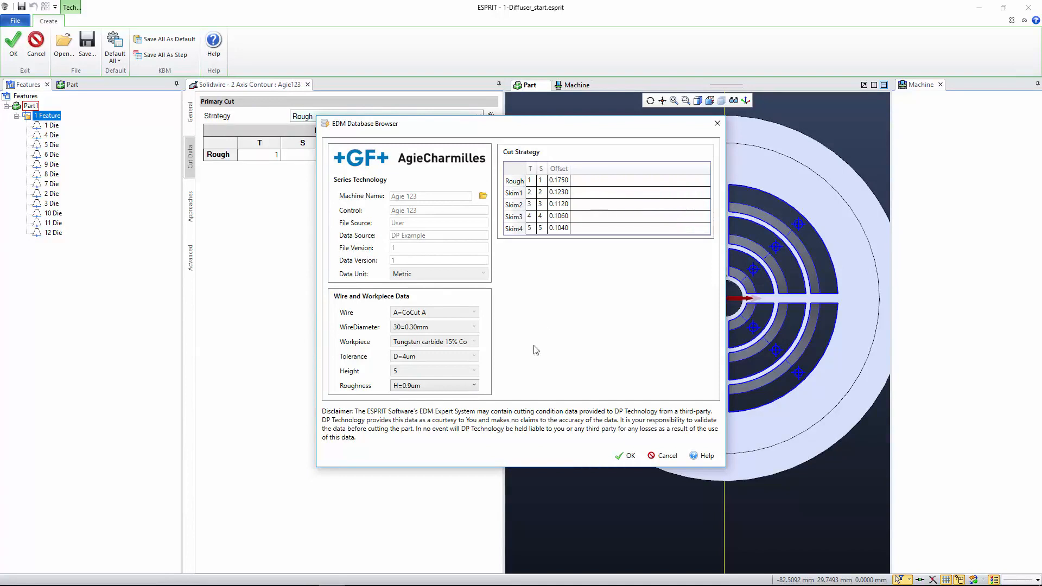
click(446, 389)
click(421, 398)
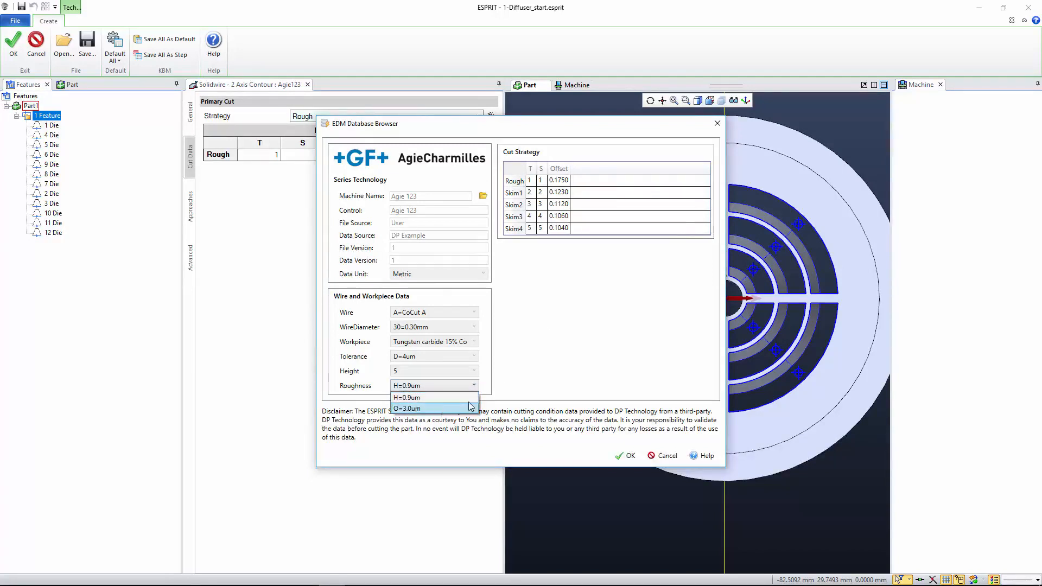
click(437, 388)
click(413, 408)
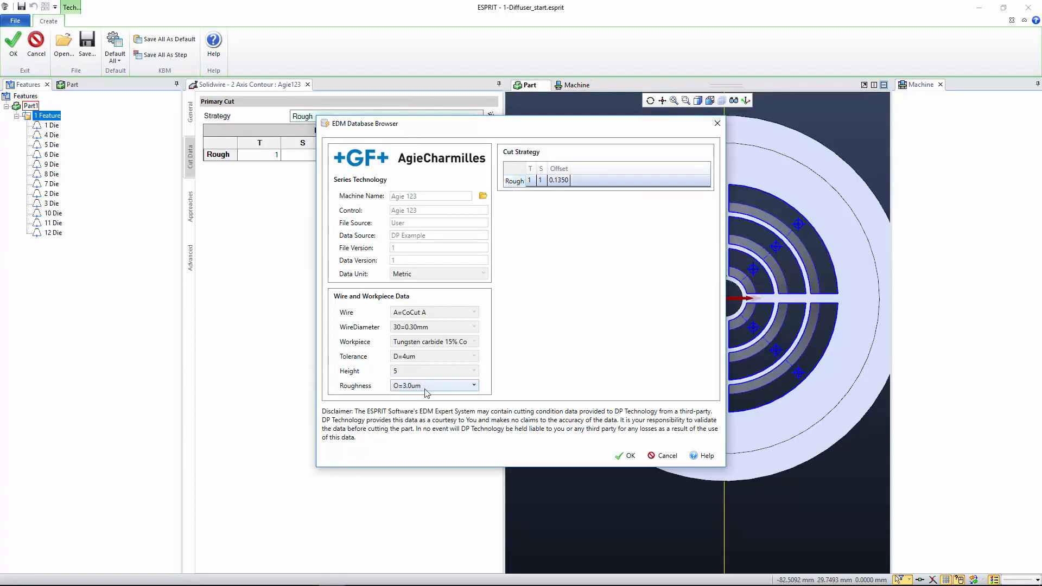
click(429, 386)
click(429, 398)
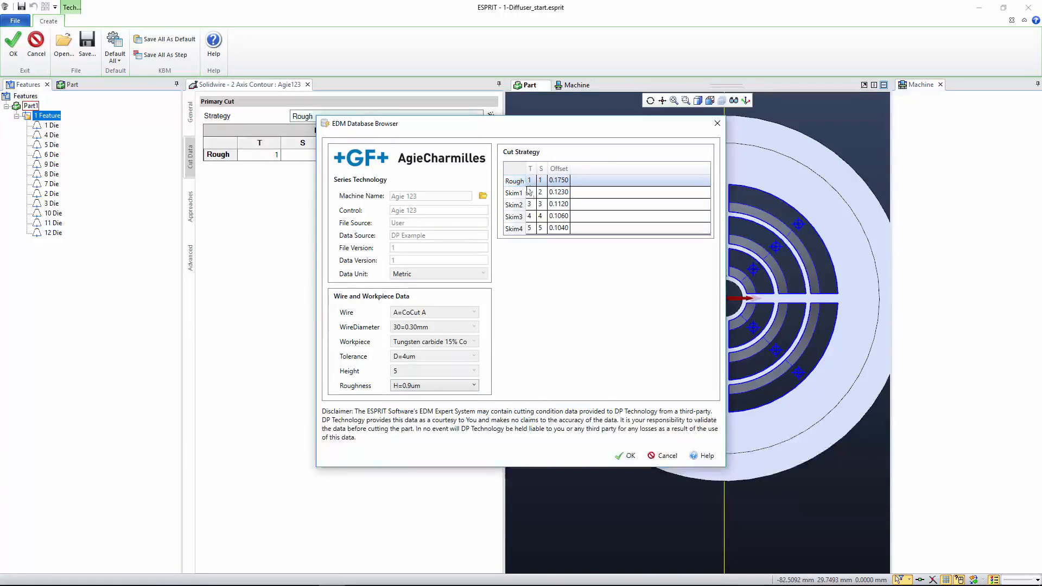
click(626, 457)
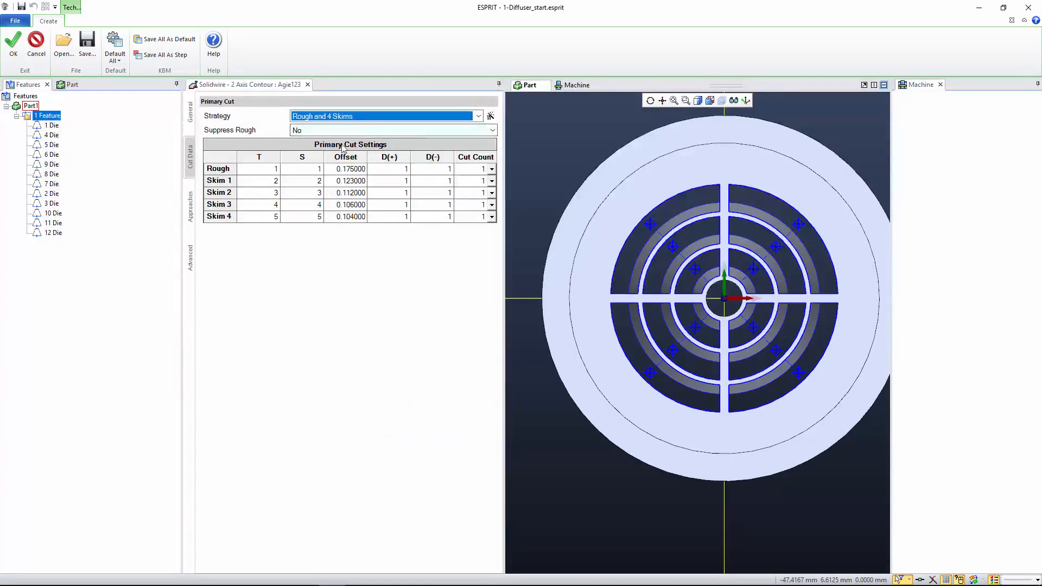
click(12, 49)
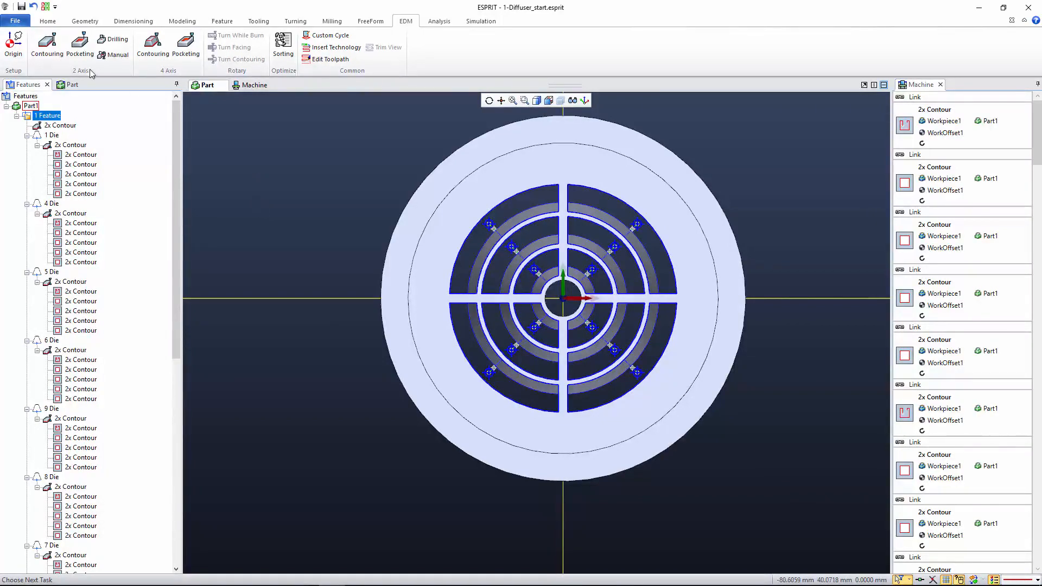
- Enable database editing for the EDM Expert System in the machining options
click(22, 24)
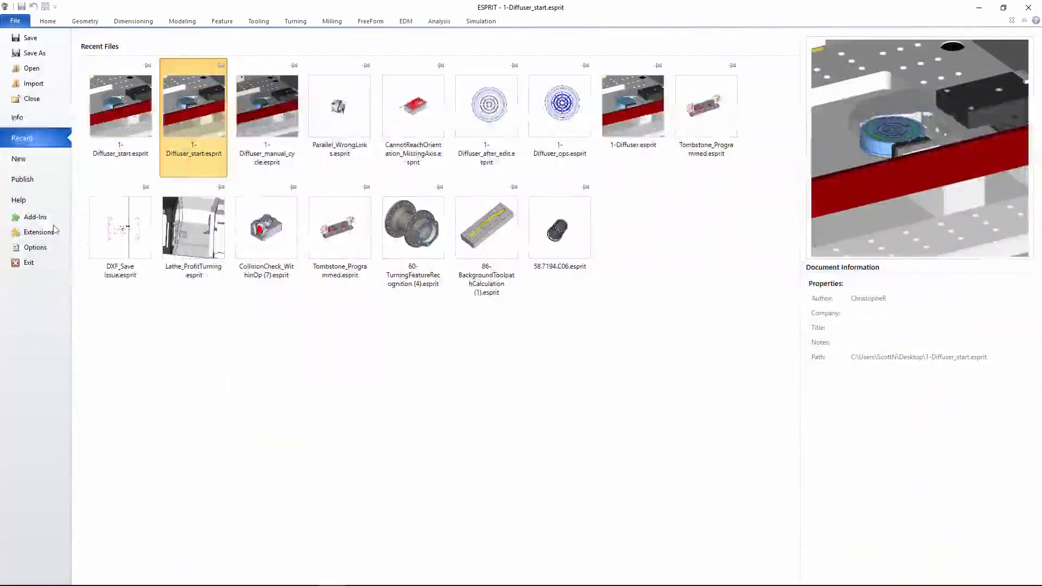
click(33, 248)
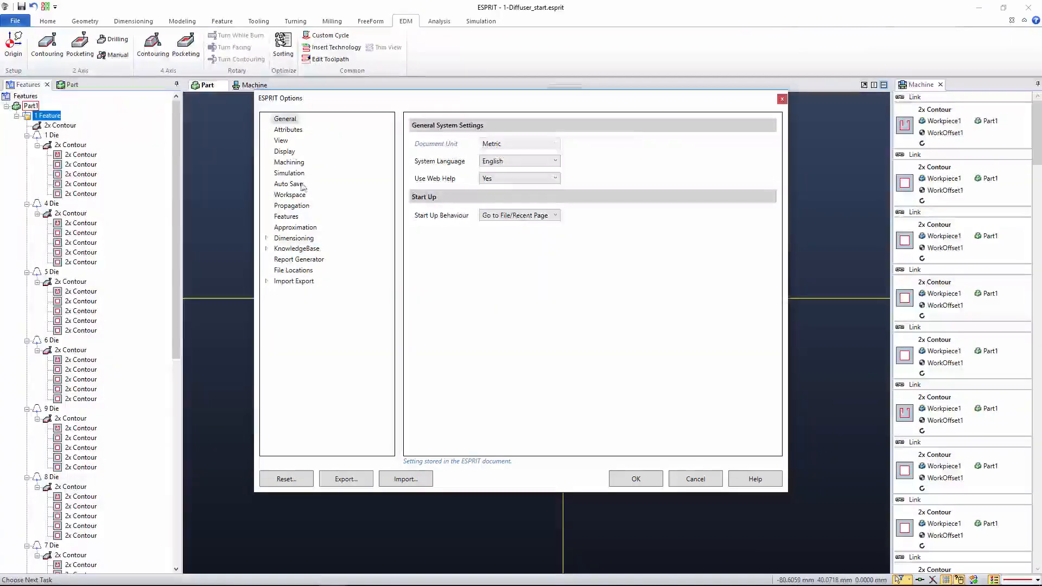
click(289, 162)
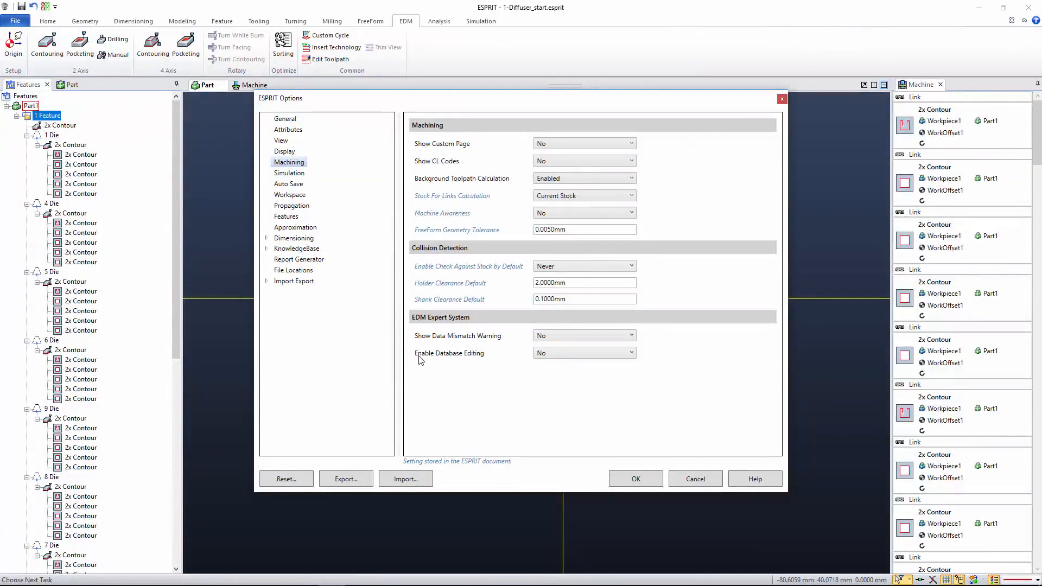
click(557, 355)
click(562, 374)
click(632, 479)
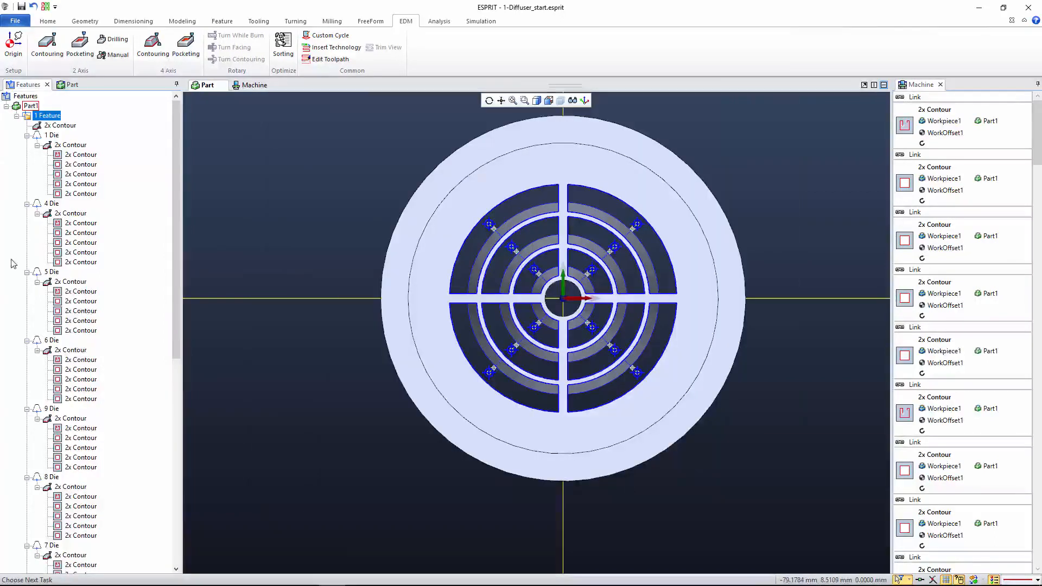
- Open the EDM database from the 4 Die contour operation's cut data and set its file version to 1.1
click(67, 214)
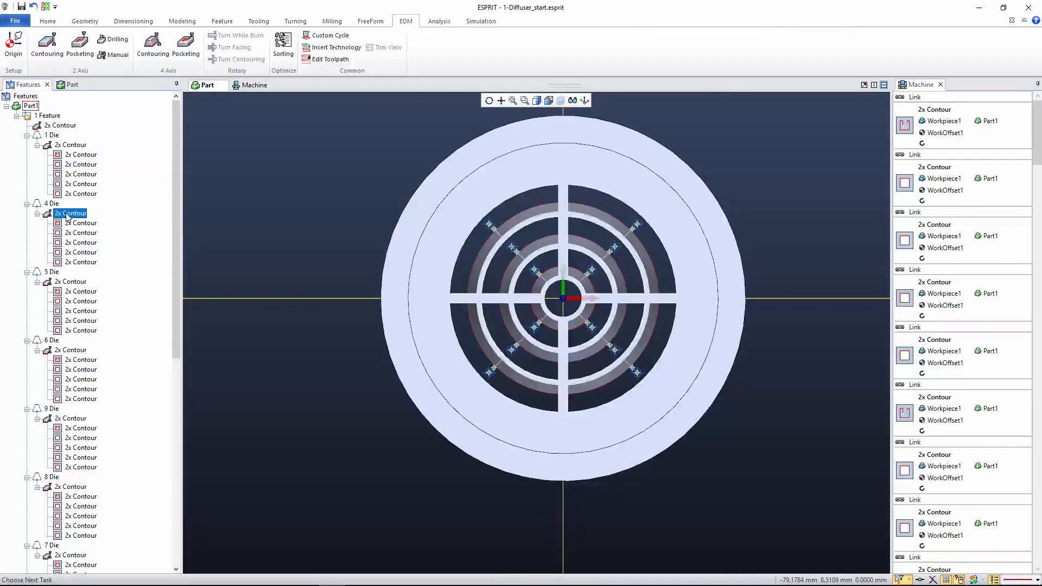
double_click(67, 215)
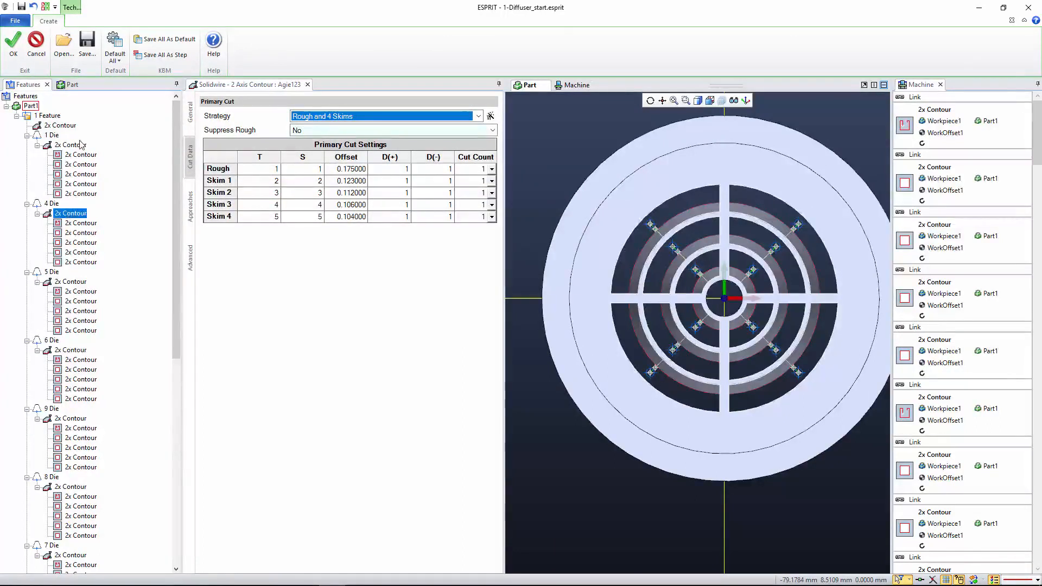
click(490, 117)
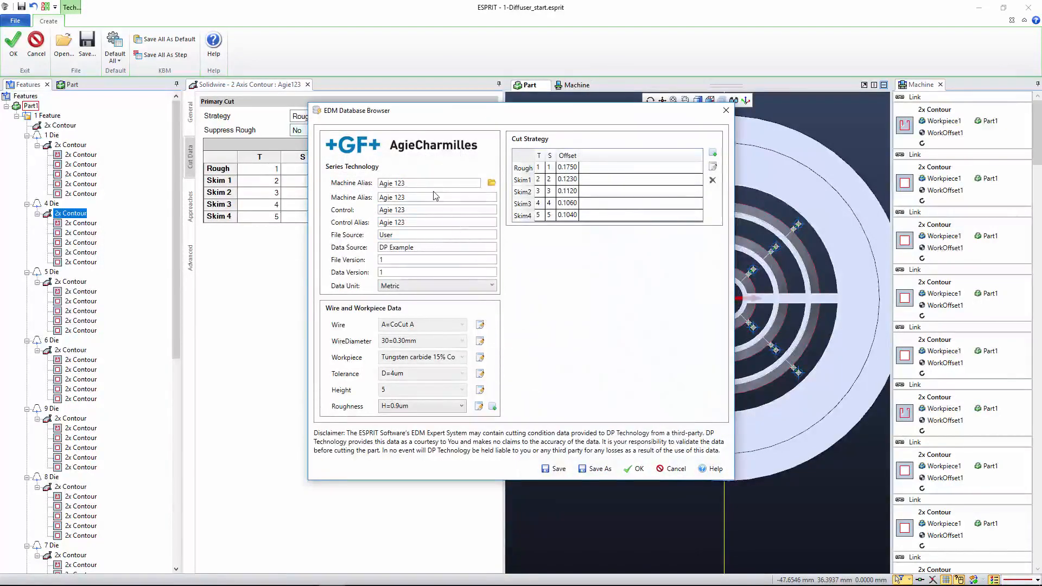
click(414, 261)
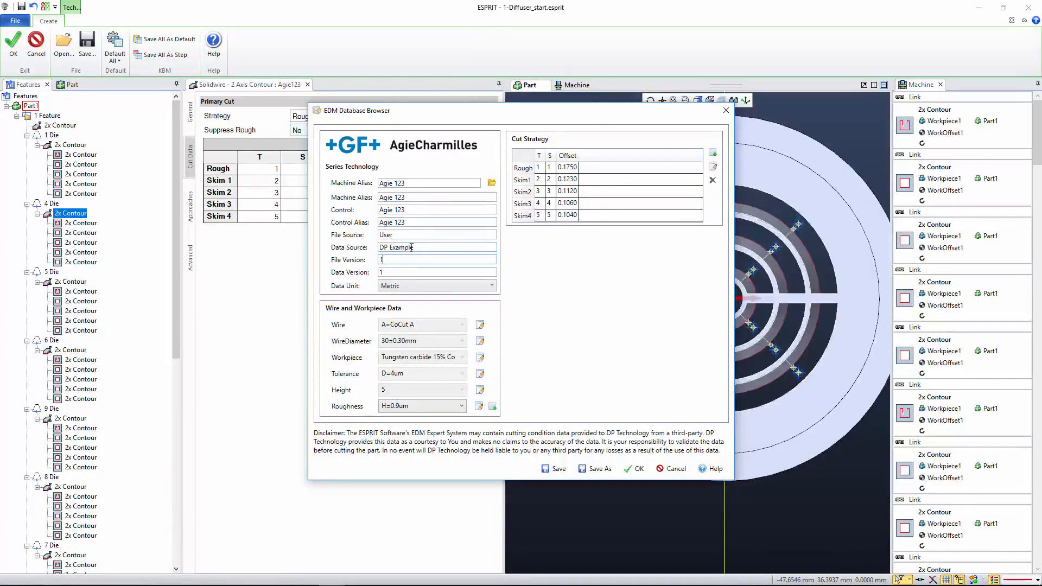
click(407, 234)
text(.1)
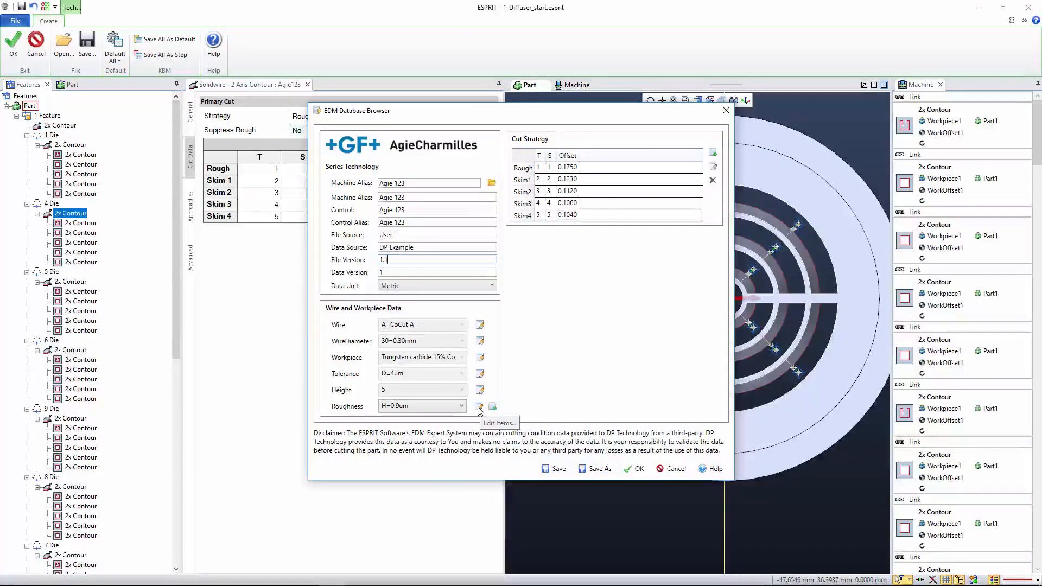
- Add a new item "A=0.1um" to the EDM database's Roughness list
click(414, 407)
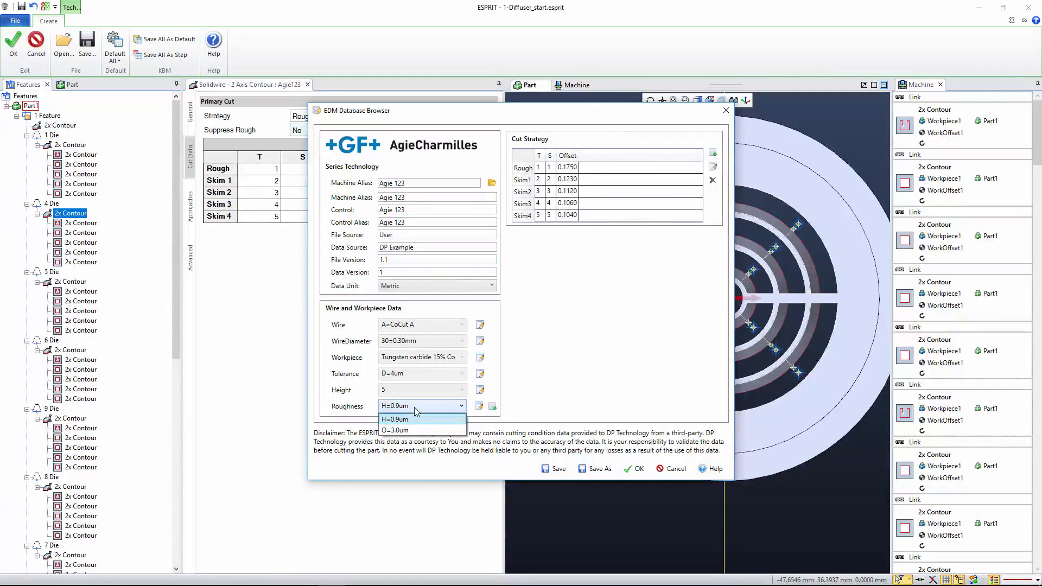
click(478, 407)
click(478, 407)
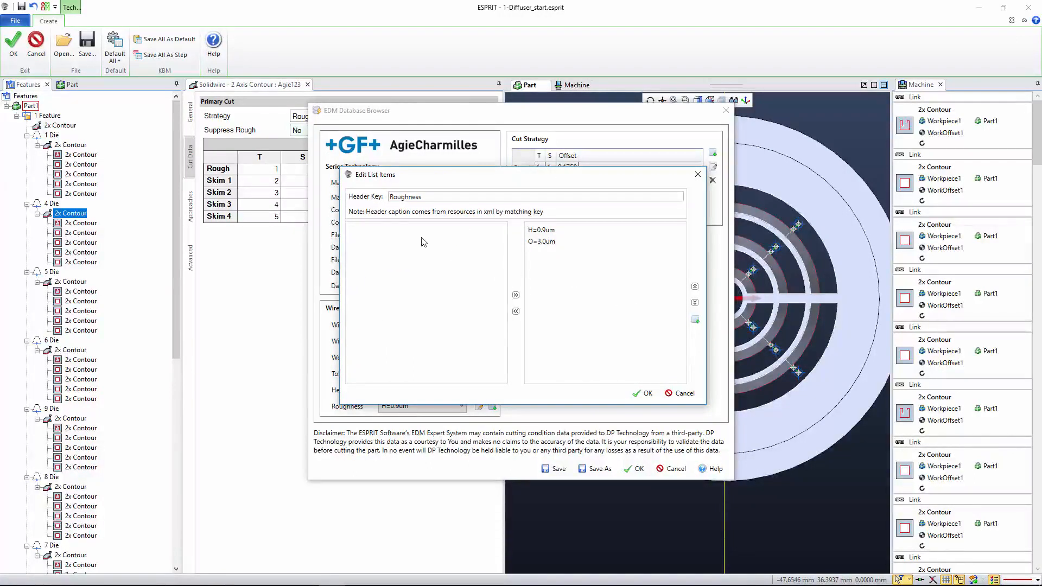
drag(427, 197, 375, 204)
click(483, 195)
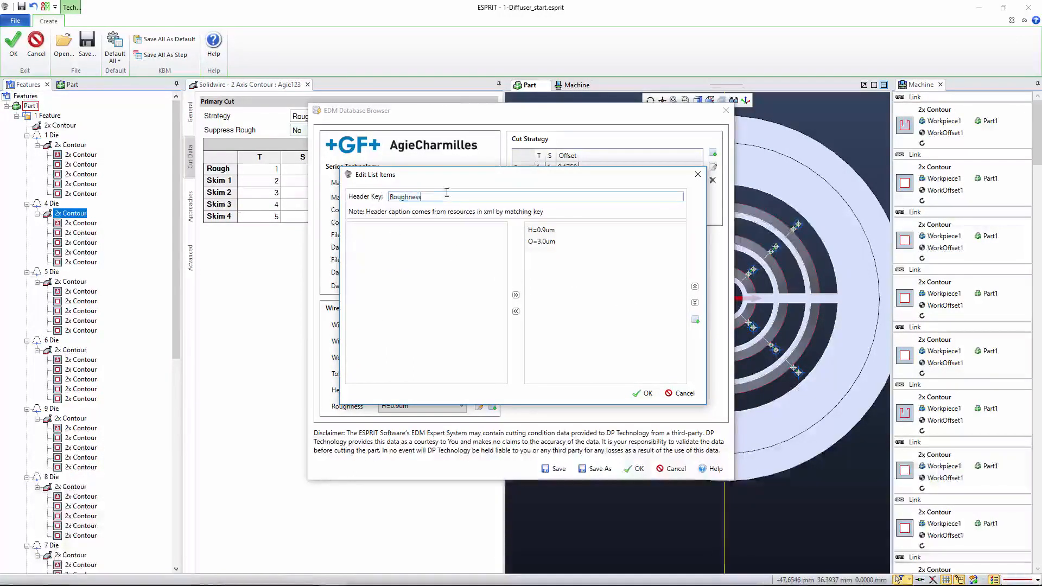
click(695, 322)
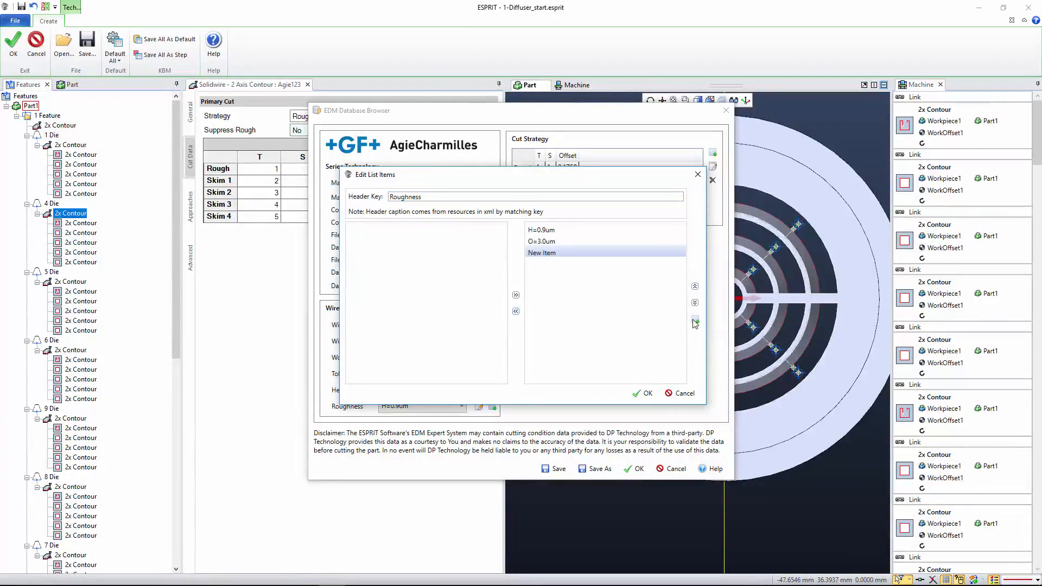
click(552, 259)
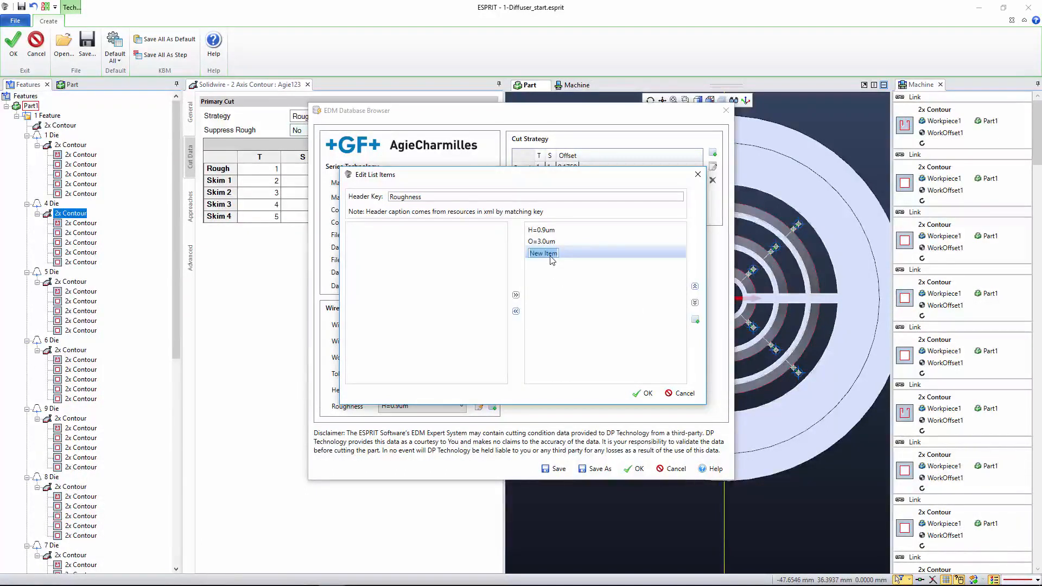
text(A)
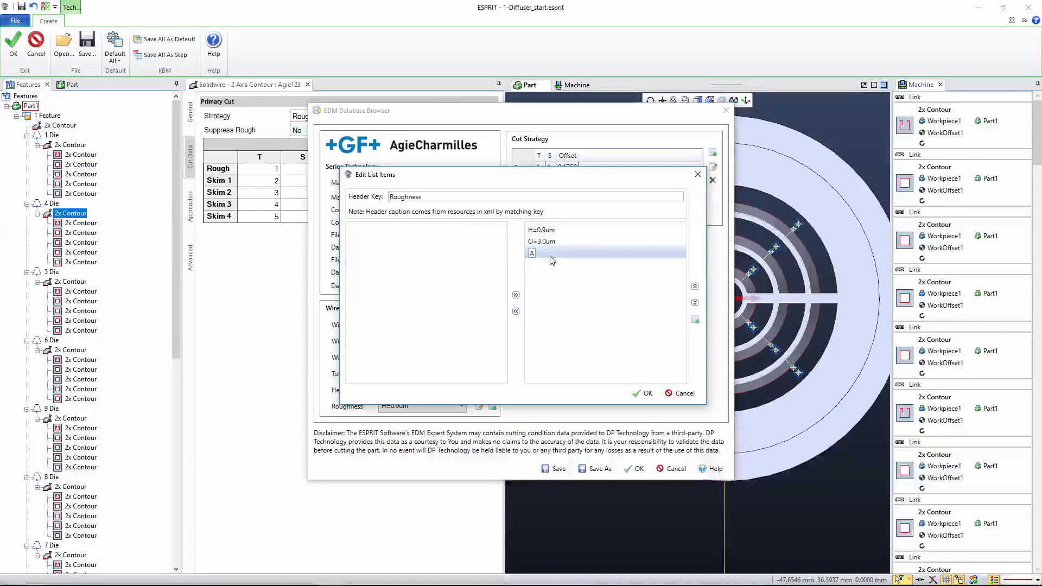
text(=)
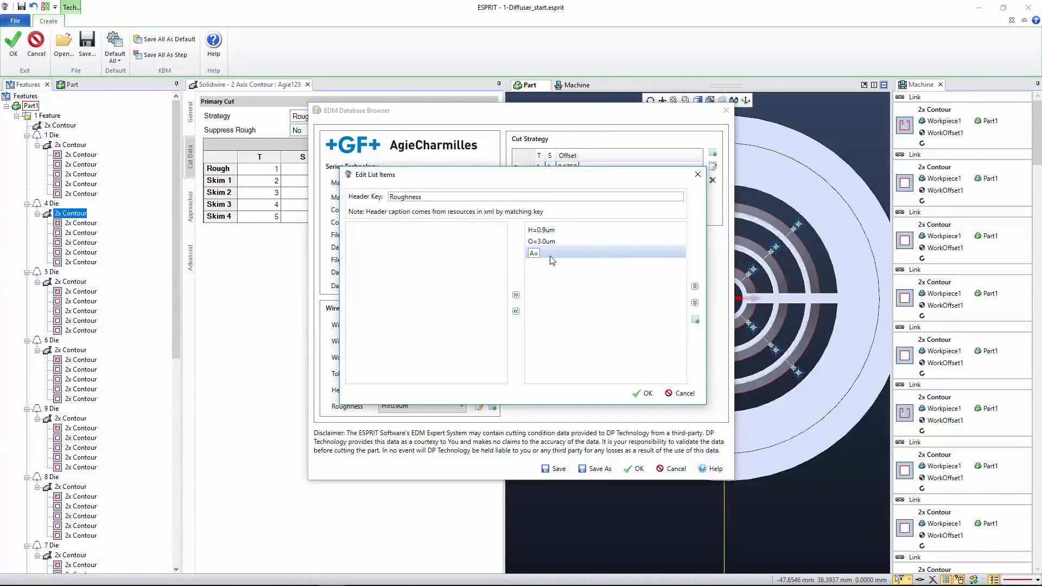
text(0.1um)
key(Return)
- Move A=0.1um to the beginning of the Roughness list and select it as the current roughness
click(696, 287)
click(696, 287)
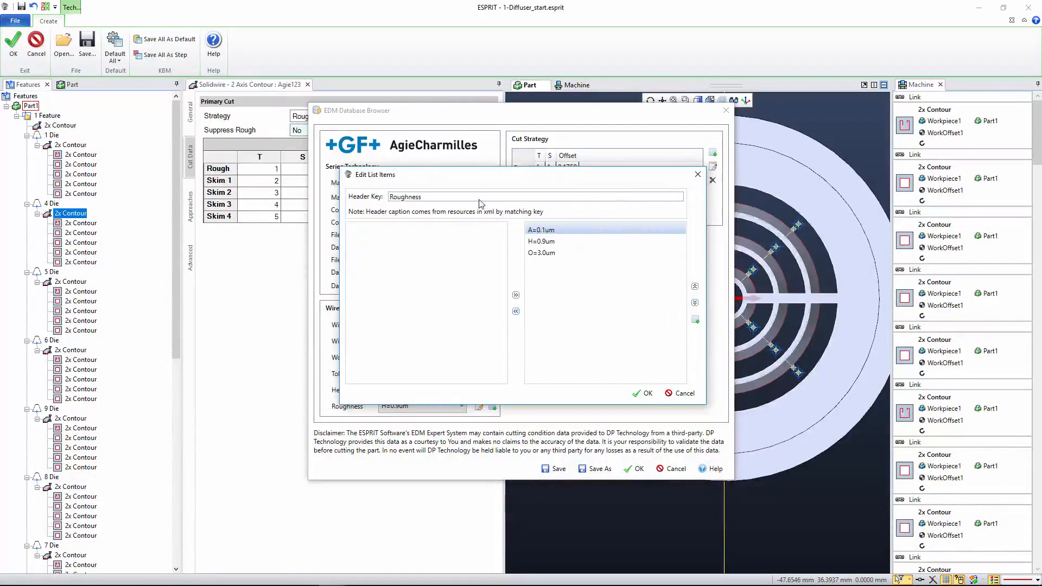
click(645, 395)
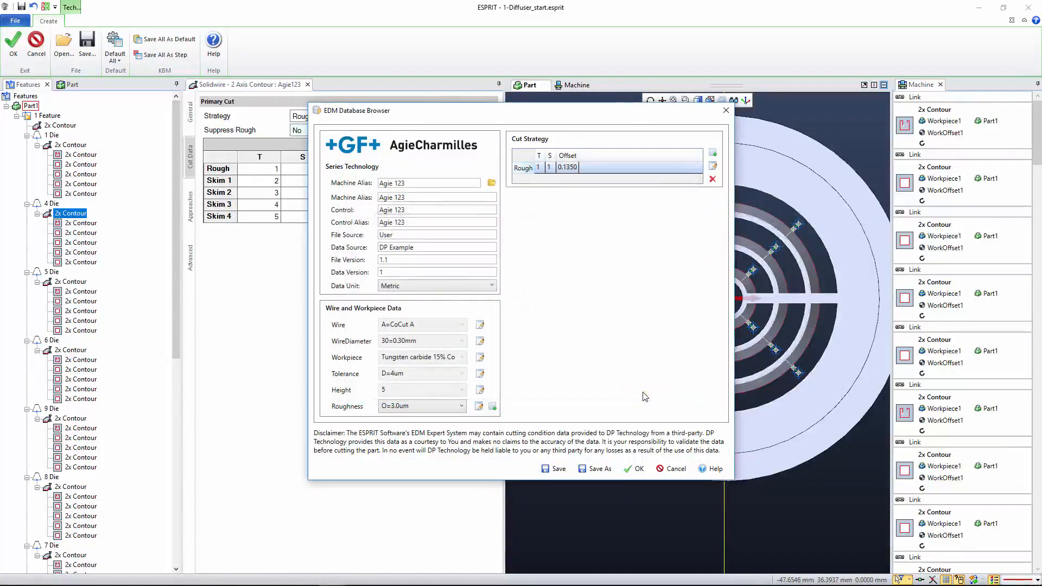
click(448, 407)
click(421, 432)
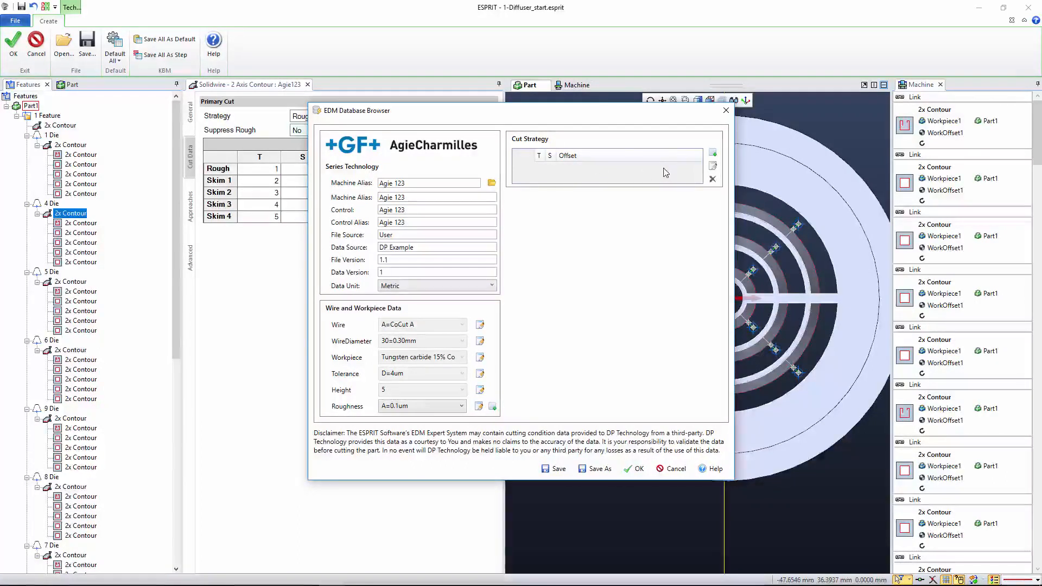
- Add a cut strategy row for the A=0.1um roughness with both key and caption set to "Rough"
click(713, 155)
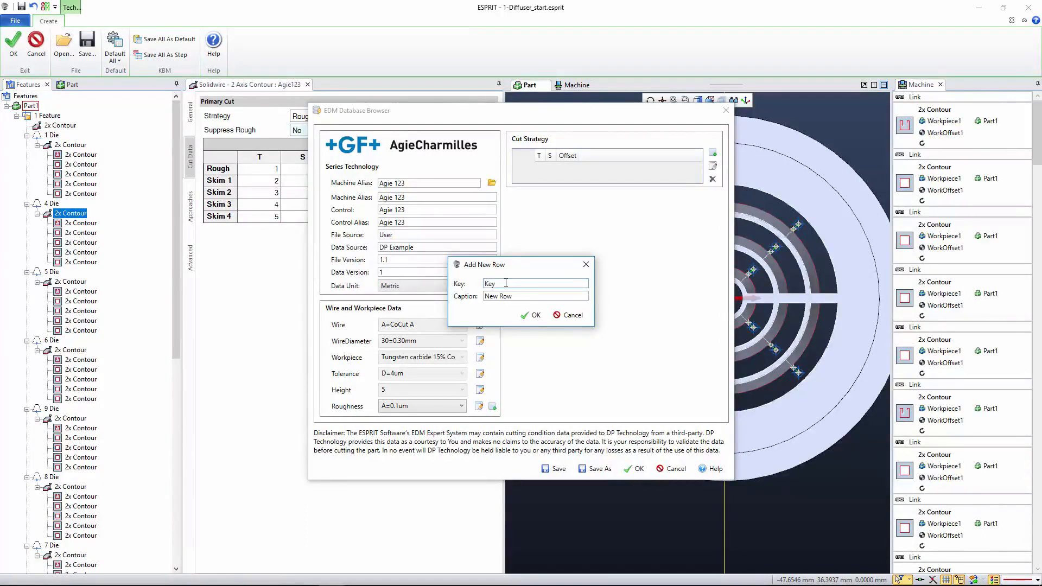
text(Rough)
key(Tab)
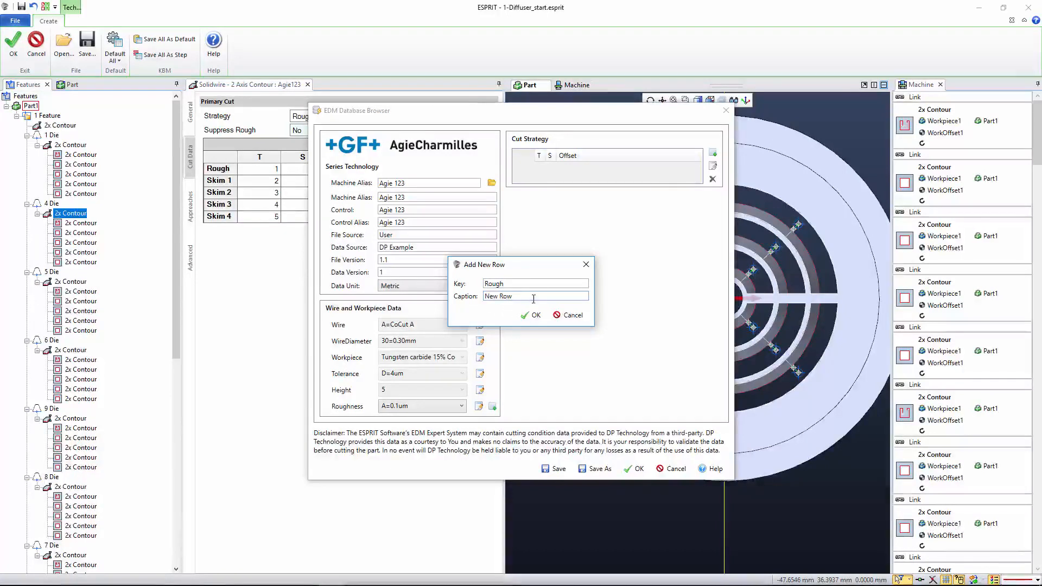
drag(533, 298, 332, 305)
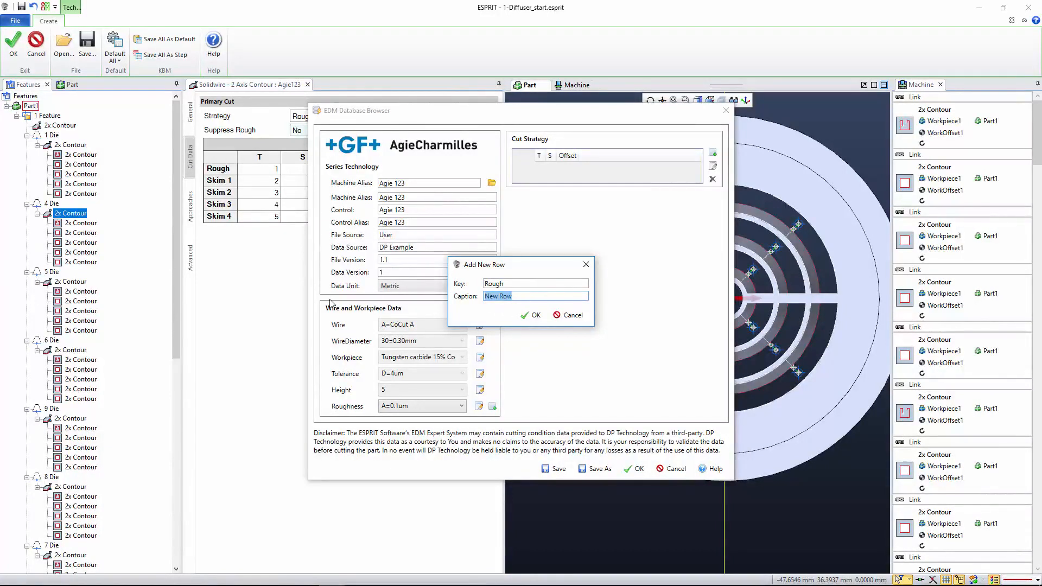
text(RR)
text(ugh)
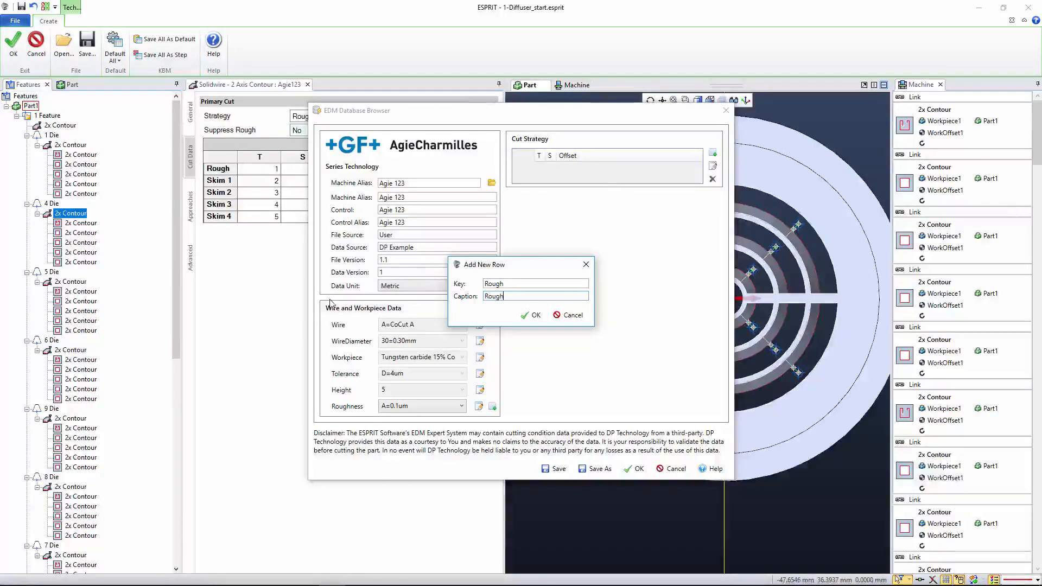
click(533, 315)
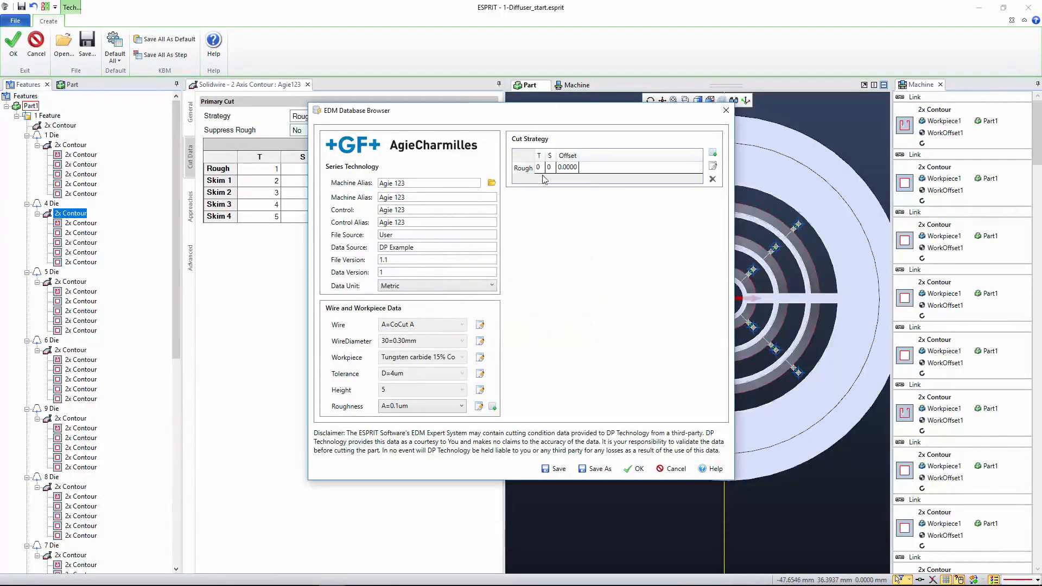
- Set the Rough row's T to 1, S to 1 and offset to 0.1250
text(1)
double_click(549, 168)
text(1)
double_click(574, 169)
text(.125)
- Add a second cut strategy row with the key "Skim1" and delete it again
click(713, 154)
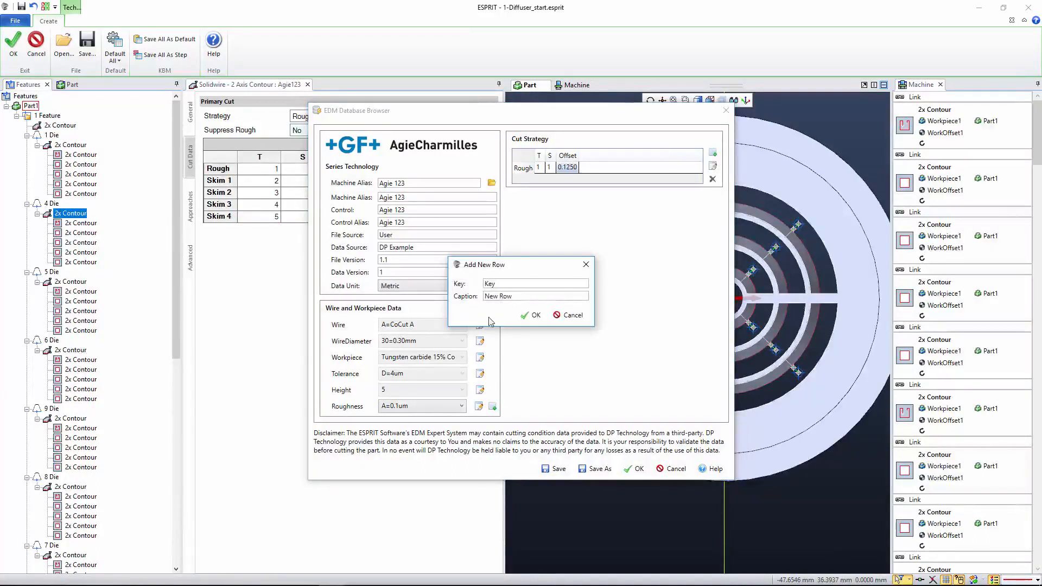
drag(514, 285, 406, 263)
text(Skim1)
key(Tab)
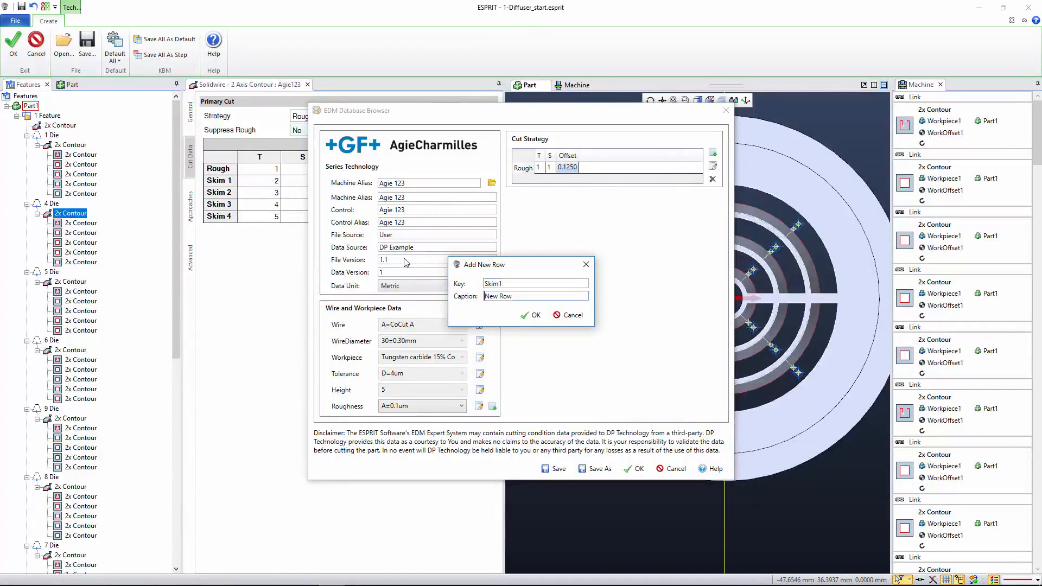
triple_click(521, 297)
text(S)
text(kim3)
click(530, 316)
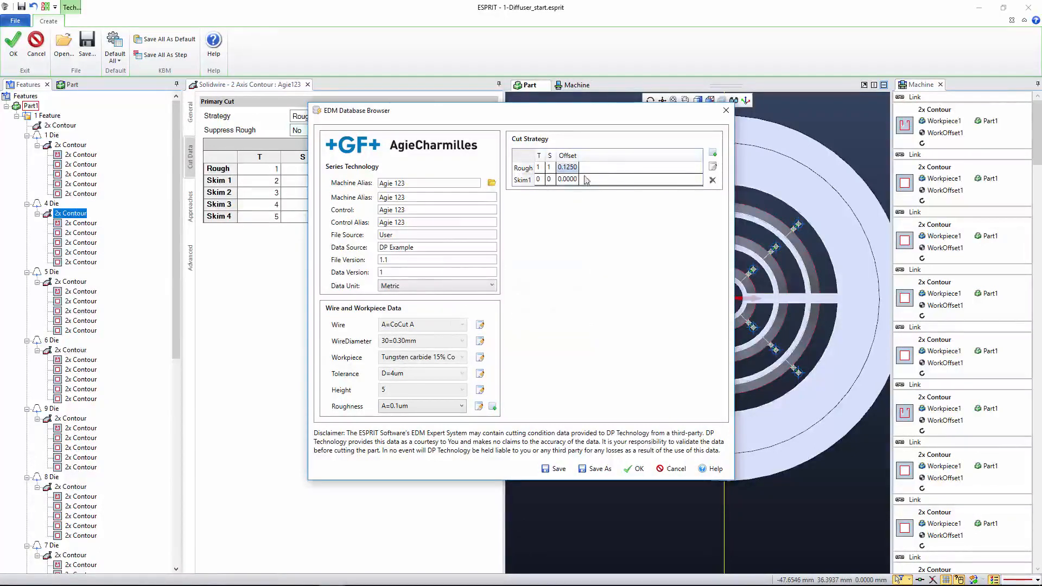
click(516, 180)
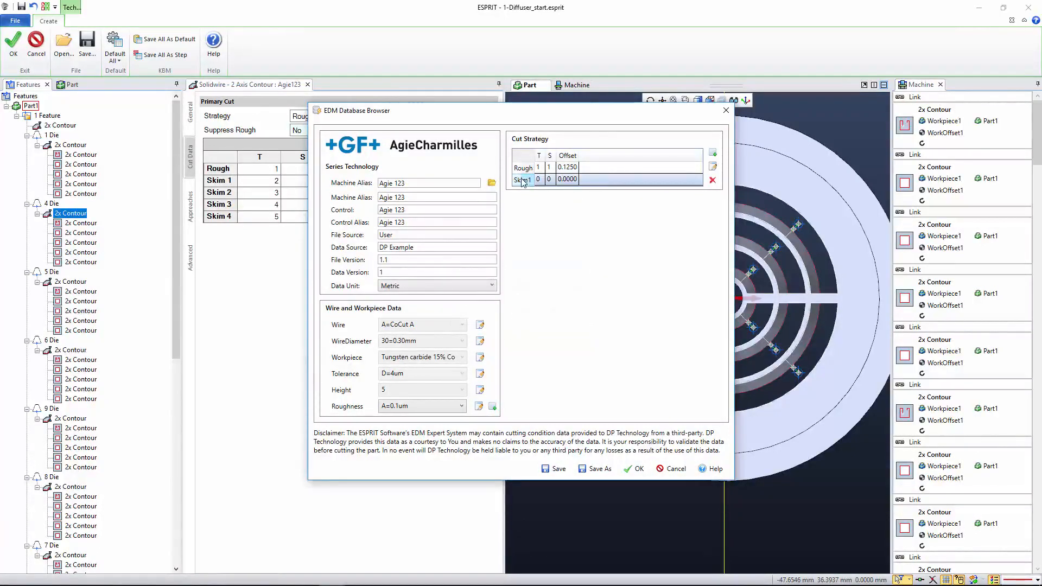
click(713, 180)
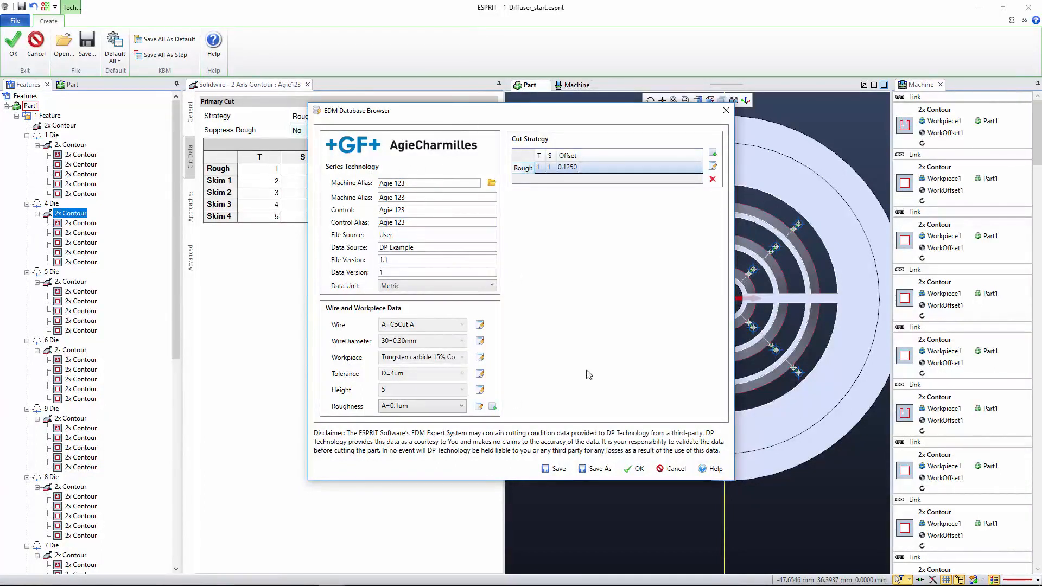
- Decline overwriting the original database and save the edited one as a copy, adding "_v1.1" to the name Agie123_example
click(556, 470)
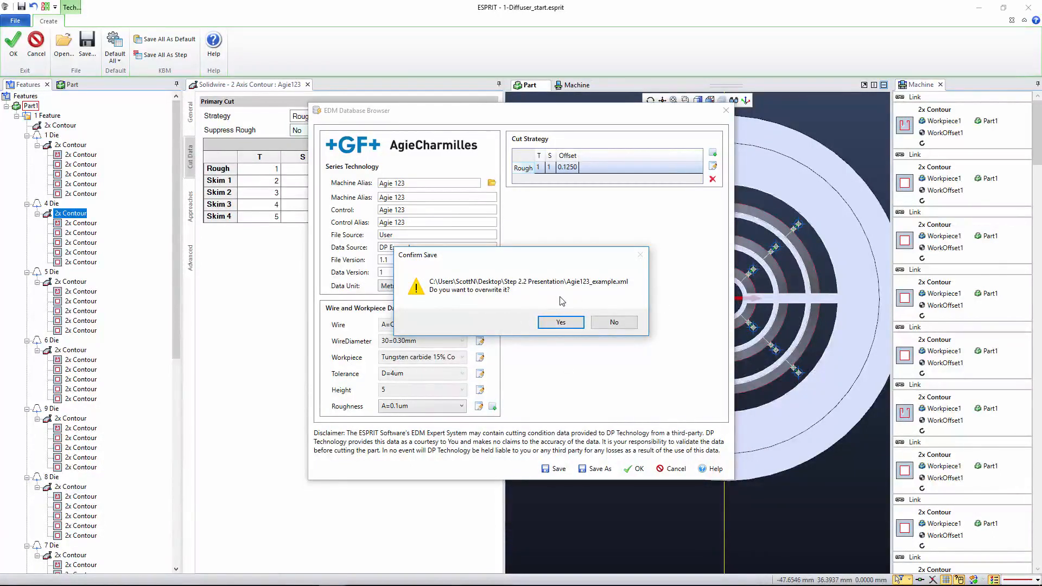
click(623, 324)
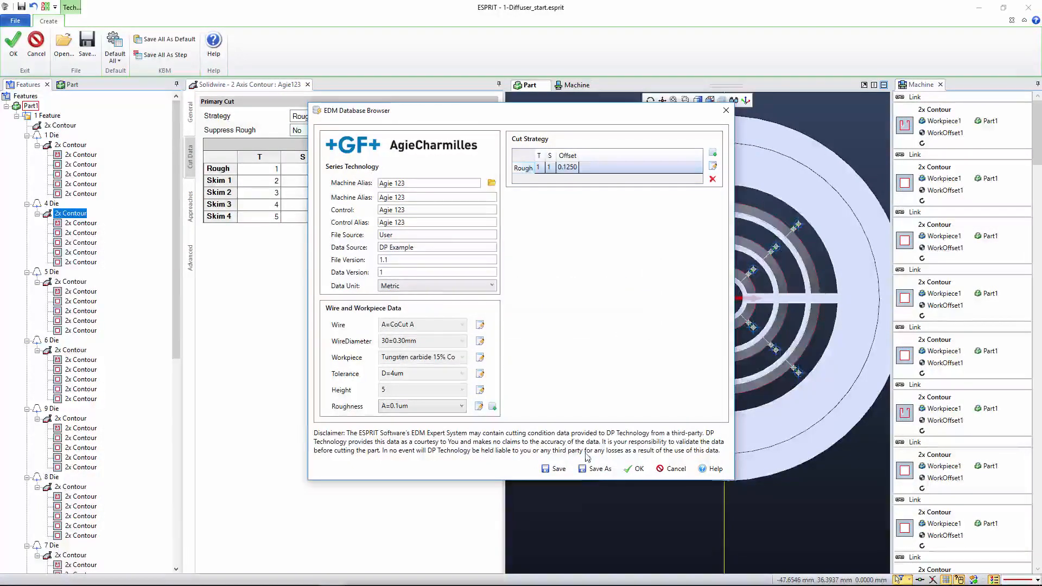
click(596, 469)
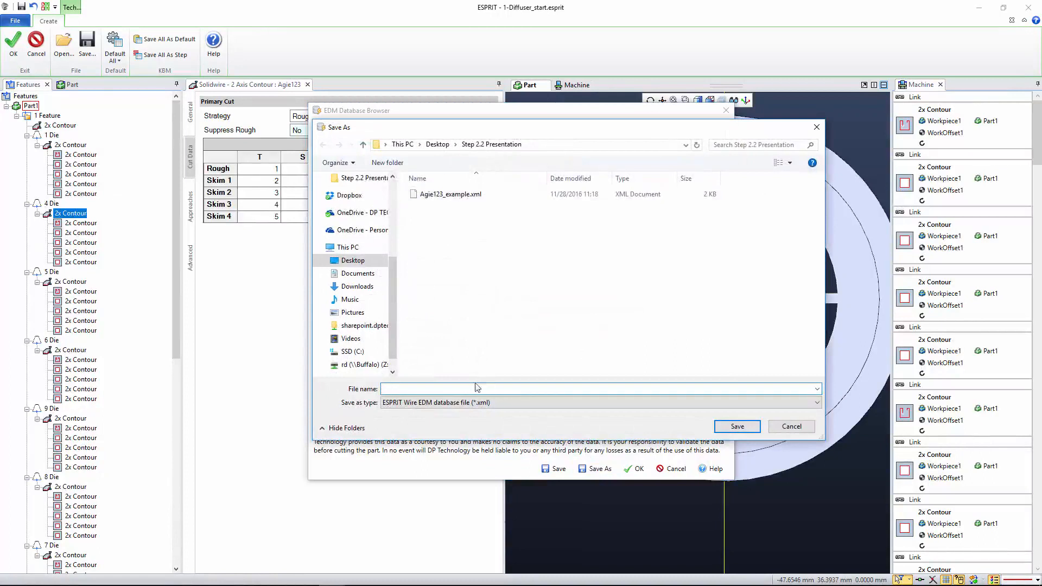
click(434, 195)
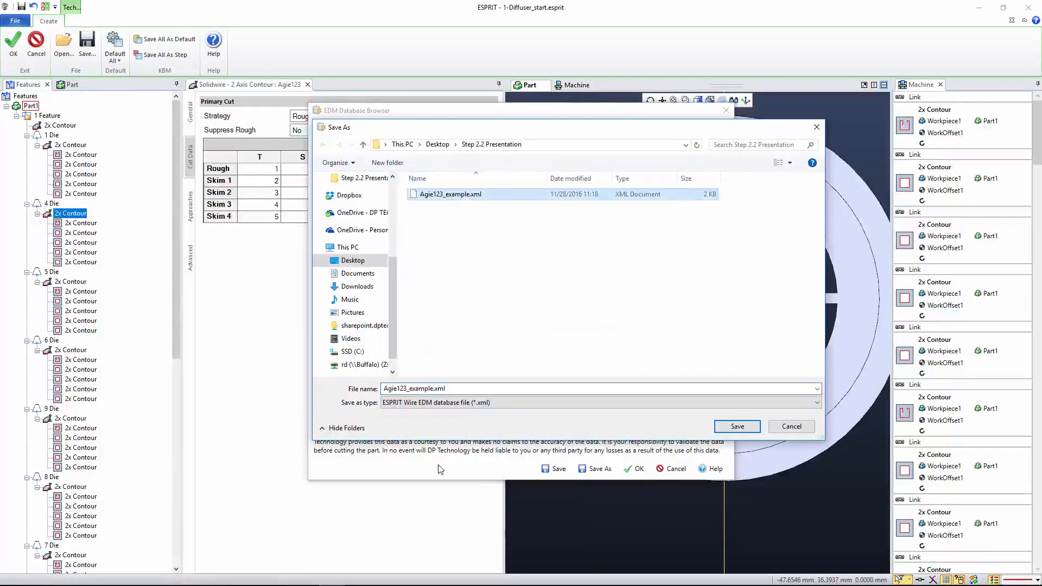
click(436, 389)
click(436, 389)
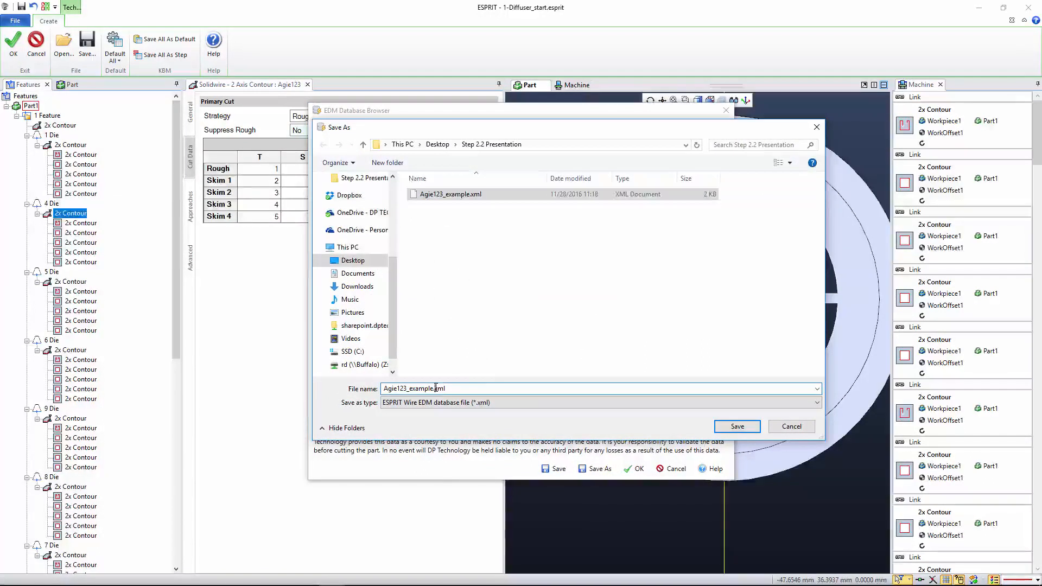
text(_v1)
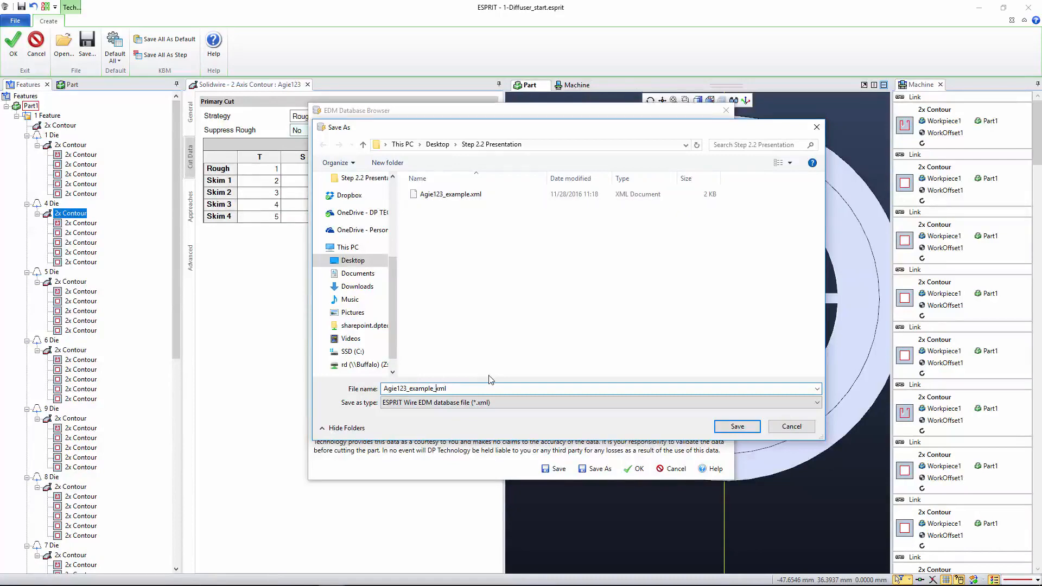
text(.1)
click(737, 426)
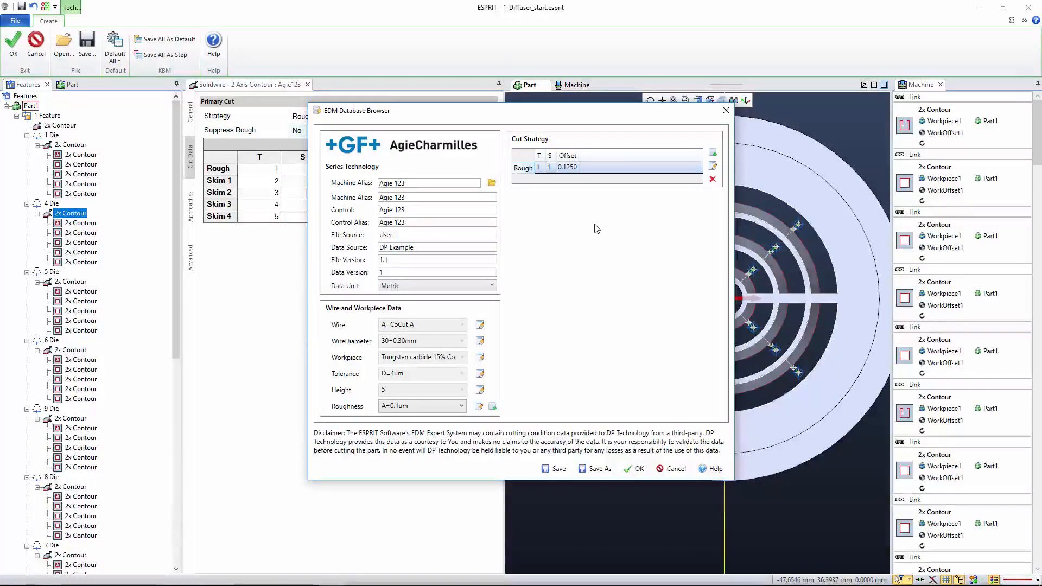
- Apply the A=0.1um rough cut data to the 4 Die contour operation and update it
click(634, 468)
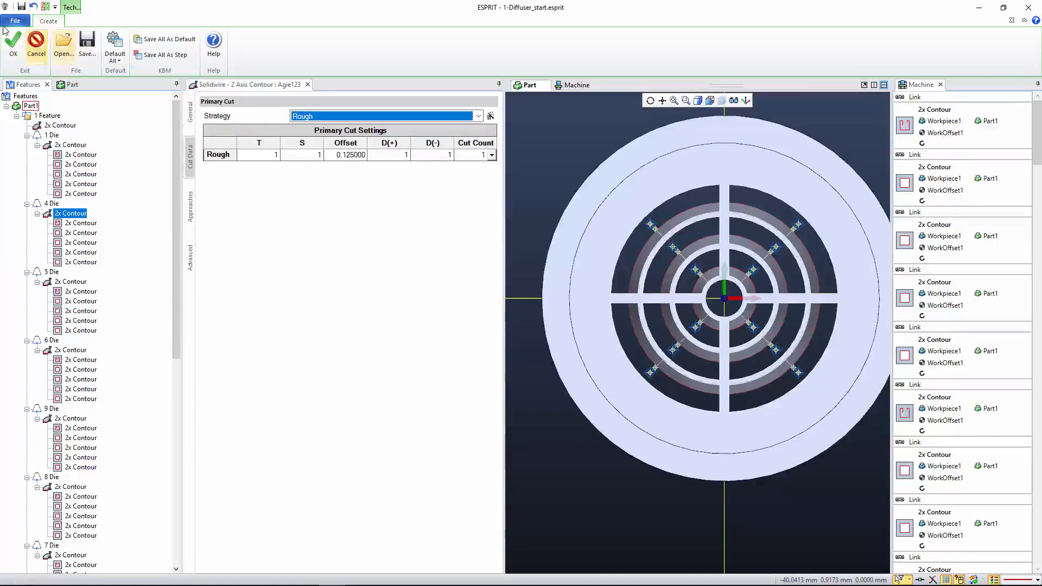
click(15, 48)
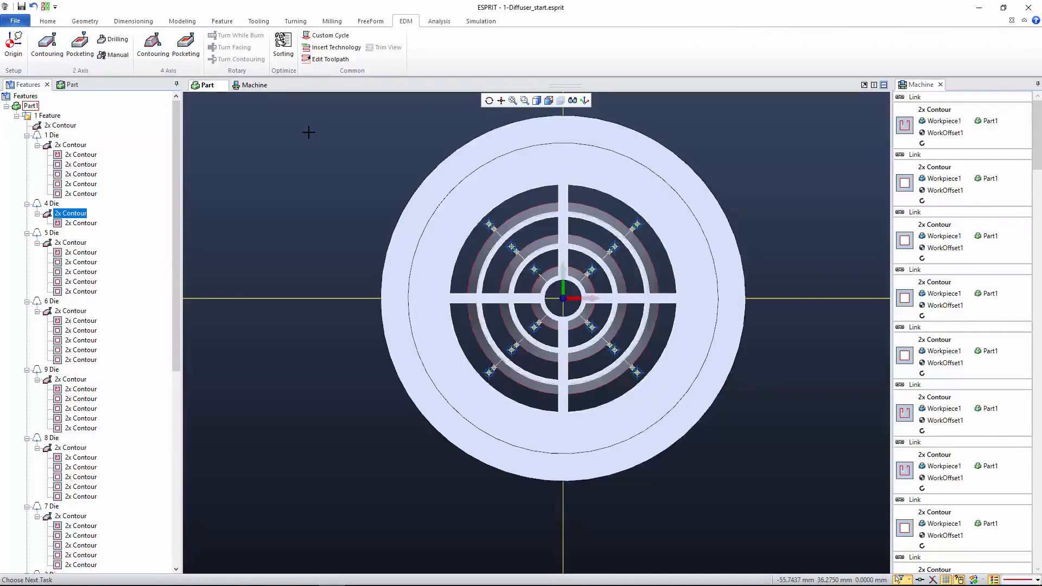
click(293, 98)
- Start an unnamed manual EDM operation and accept the EDM database cut data for roughness H=0.9um
click(114, 54)
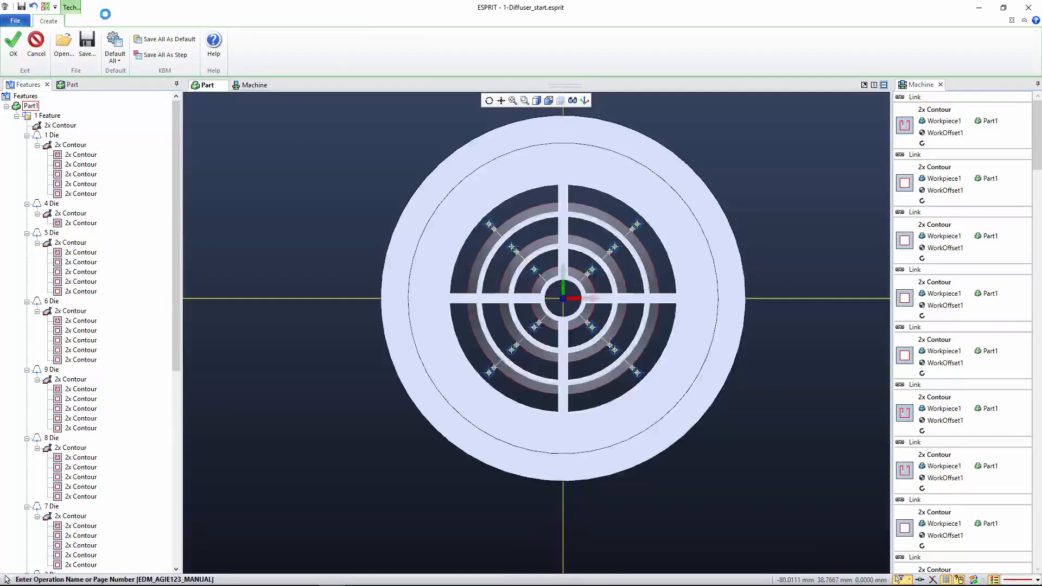
key(BackSpace)
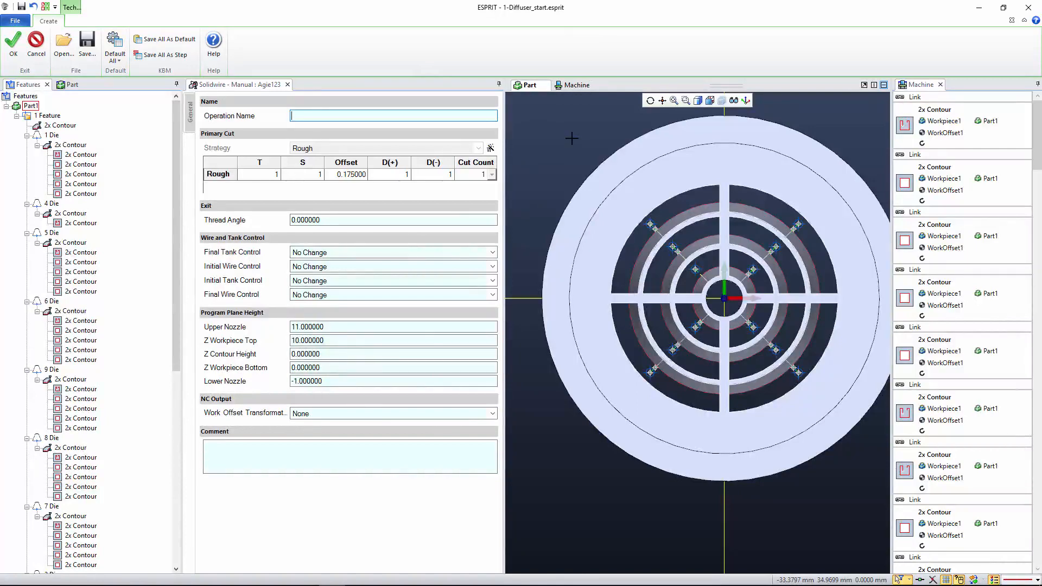
mouse_move(491, 149)
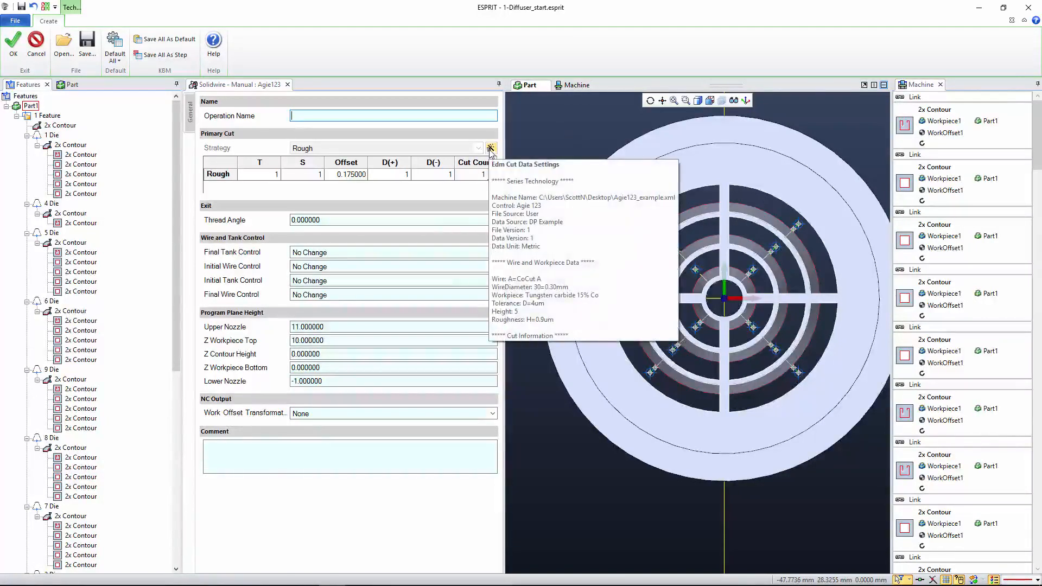
click(491, 149)
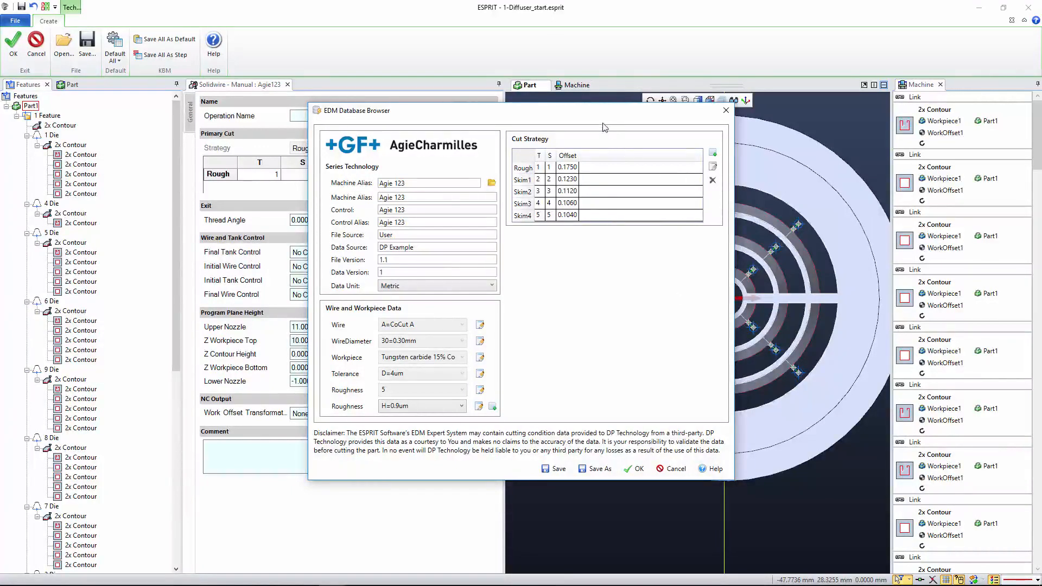
drag(597, 118, 818, 98)
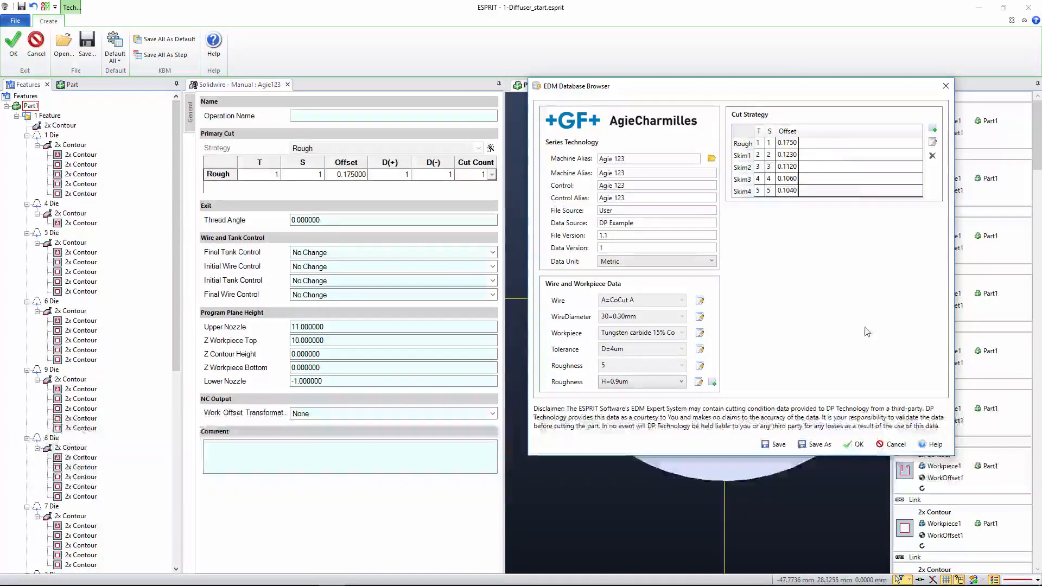
click(854, 445)
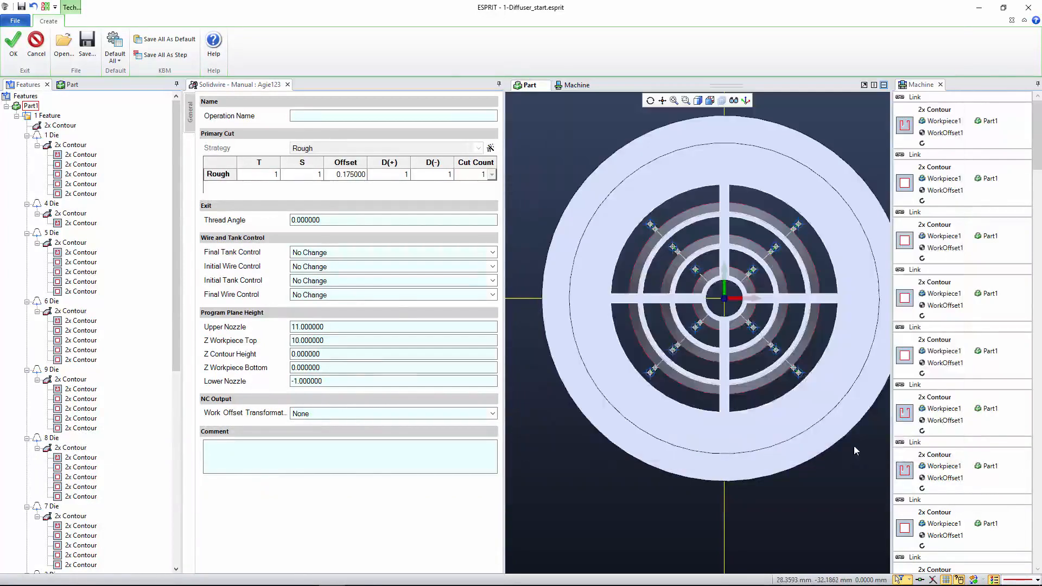